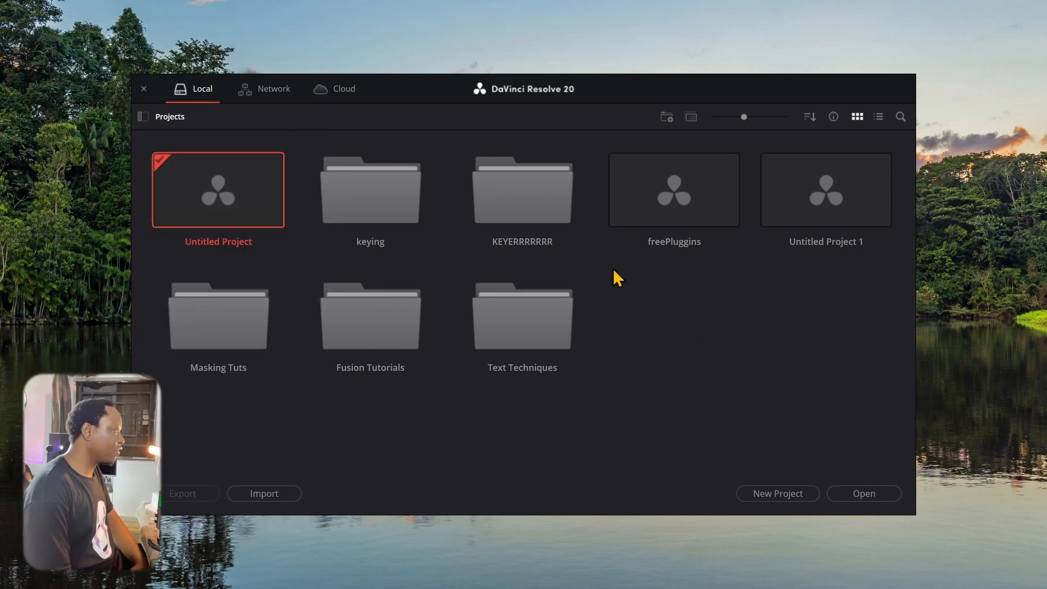
Create a project folder named K and open it
{"action": "left_click", "coordinate": [666, 116]}
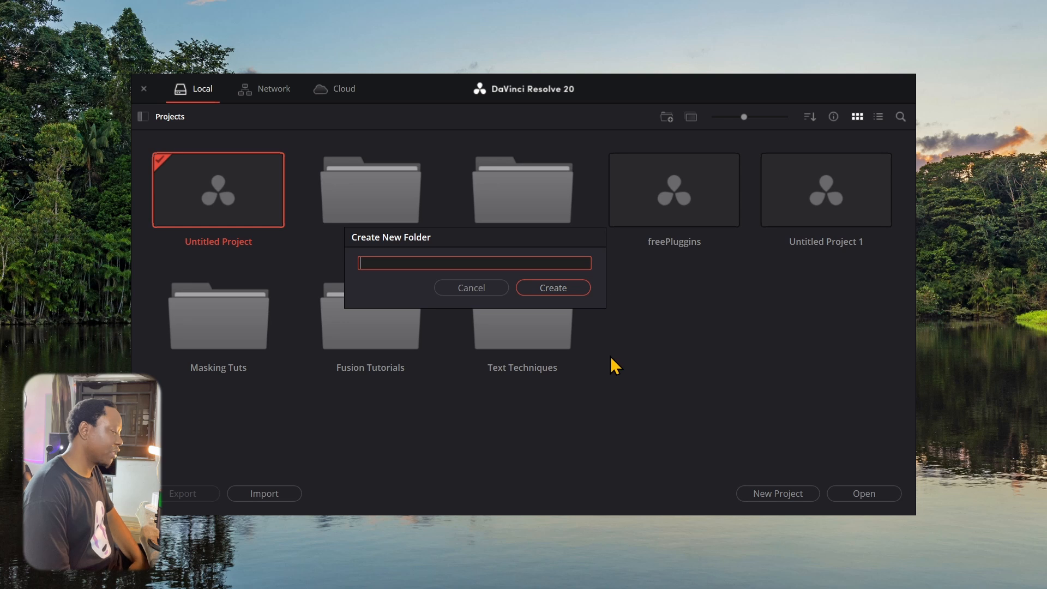
{"action": "type", "text": "K"}
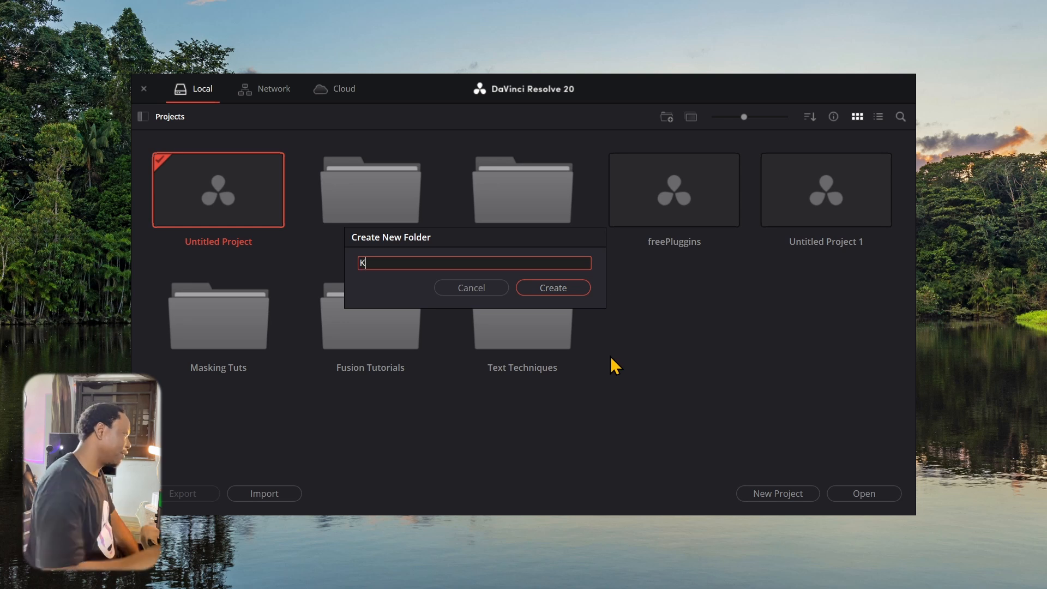
{"action": "left_click", "coordinate": [584, 284]}
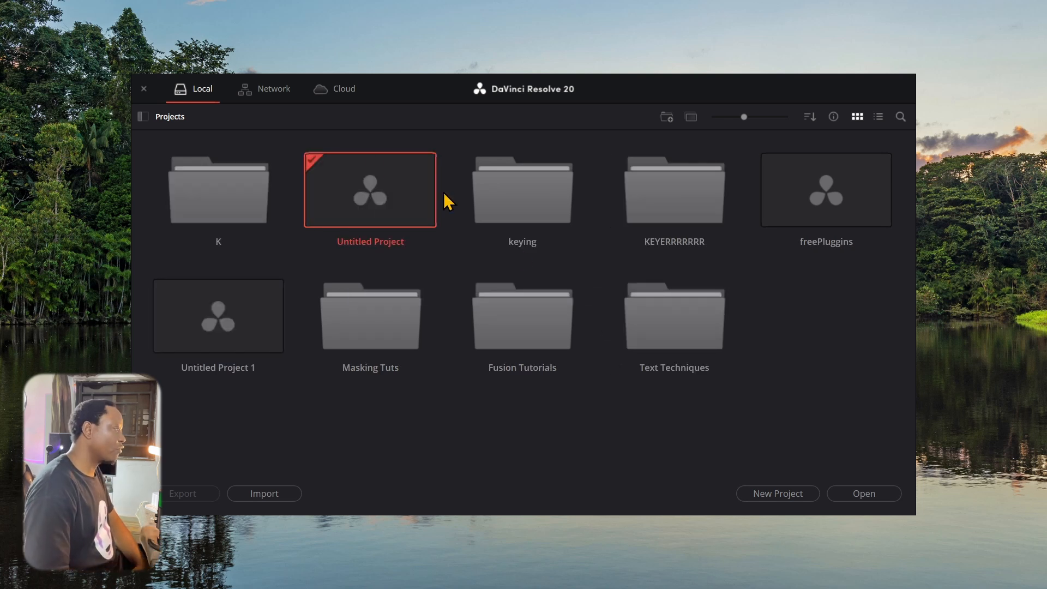
{"action": "double_click", "coordinate": [226, 206]}
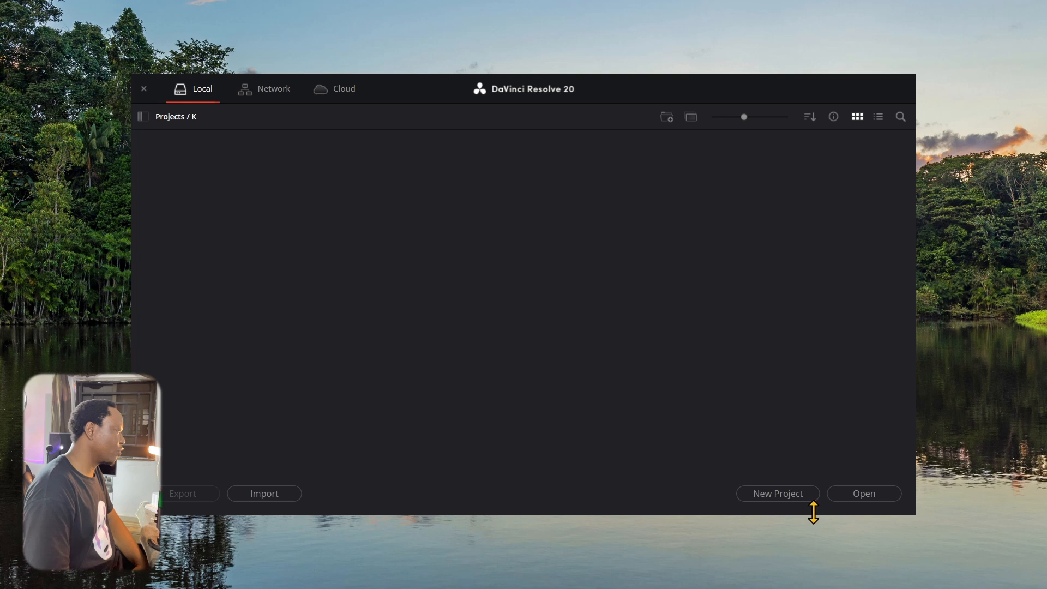
Create a new project named 100 inside folder K
{"action": "left_click", "coordinate": [798, 496]}
{"action": "type", "text": "100"}
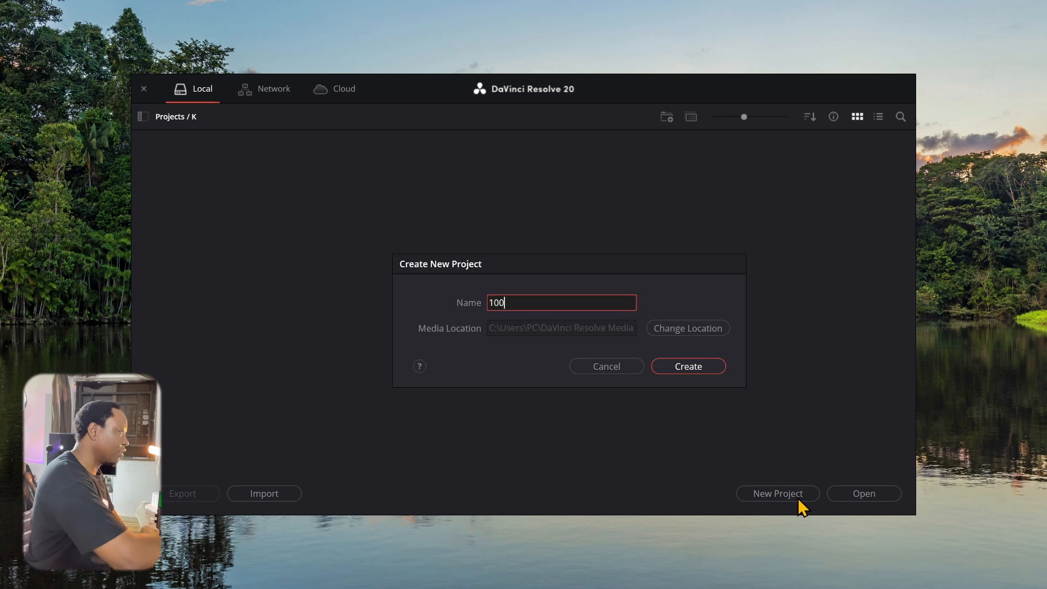
{"action": "left_click", "coordinate": [688, 366]}
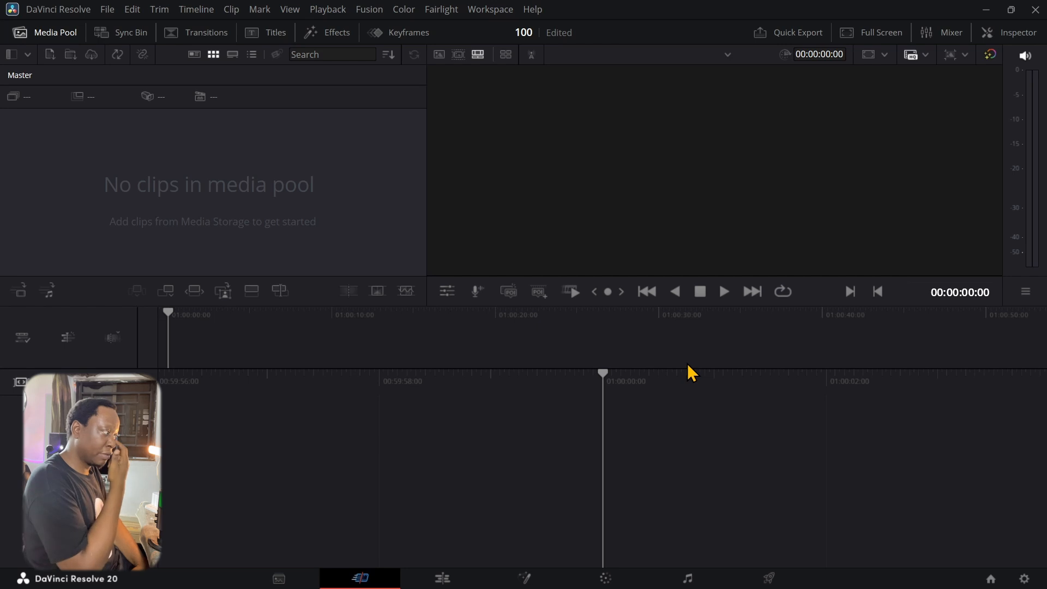
On the Edit page, import clips C063–C075 and change the project frame rate to match them
{"action": "left_click", "coordinate": [442, 579]}
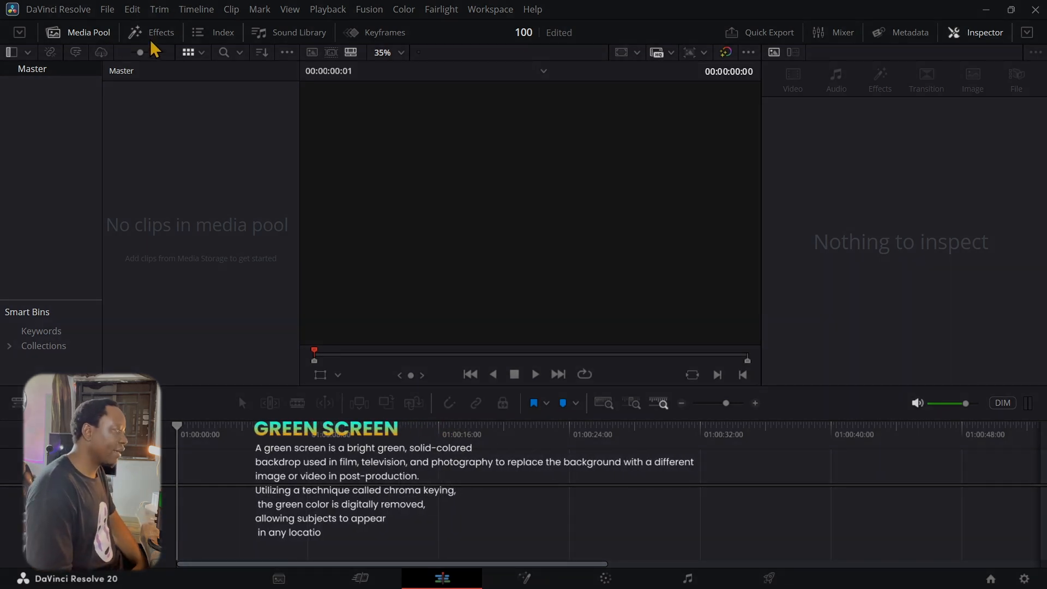
{"action": "double_click", "coordinate": [155, 141]}
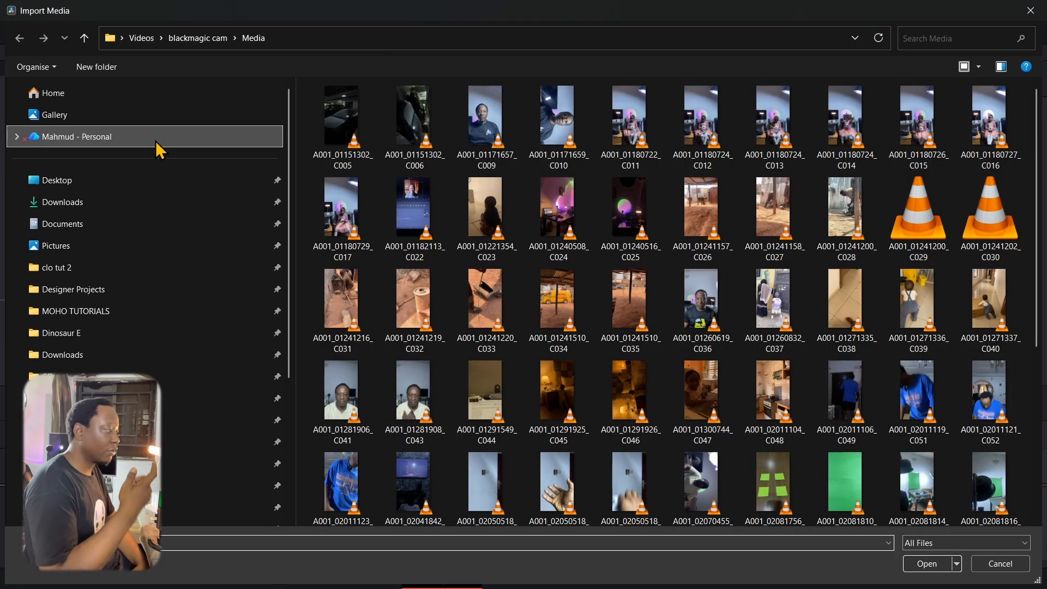
{"action": "scroll", "coordinate": [507, 403], "scroll_direction": "down", "scroll_amount": 3}
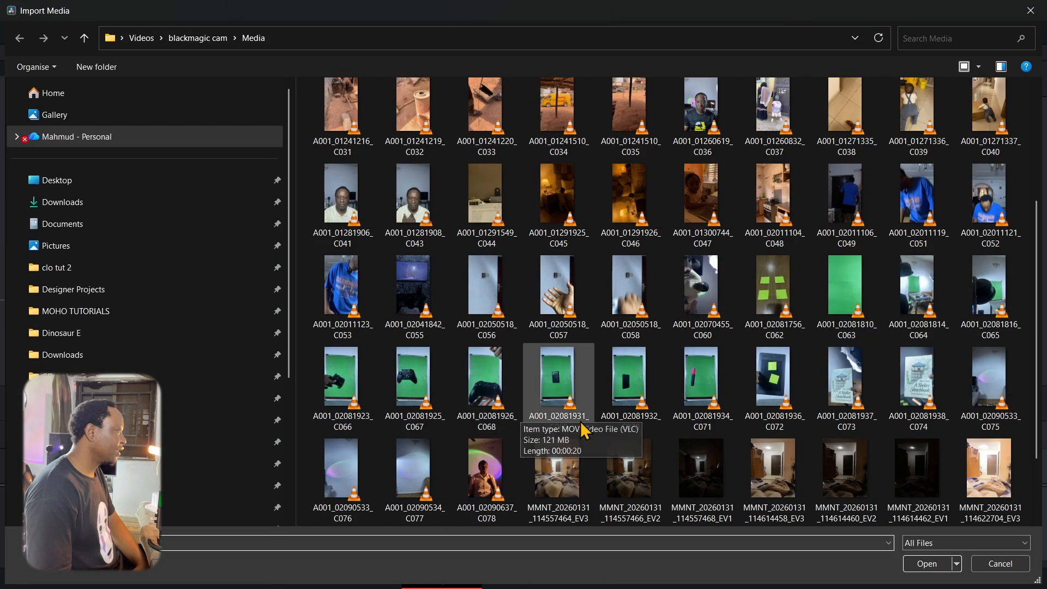
{"action": "left_click", "coordinate": [846, 291]}
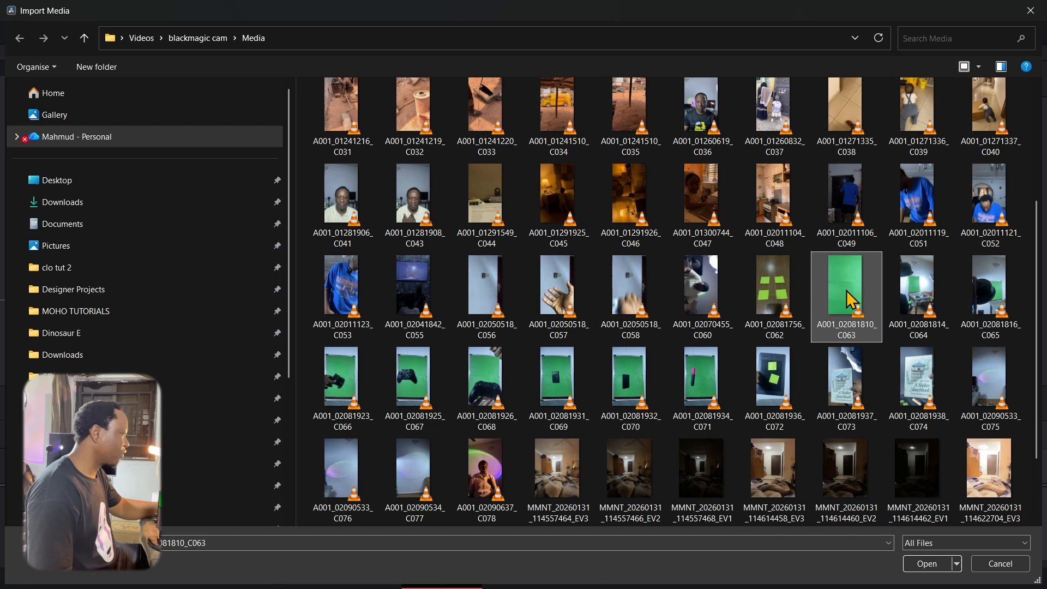
{"action": "left_click", "coordinate": [987, 388], "text": "shift"}
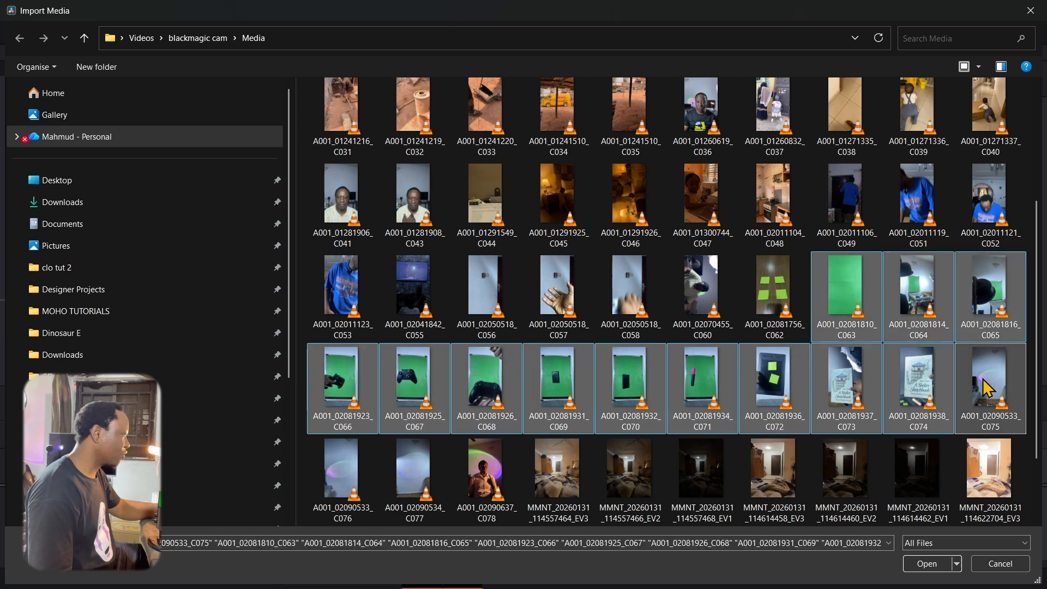
{"action": "left_click", "coordinate": [927, 563]}
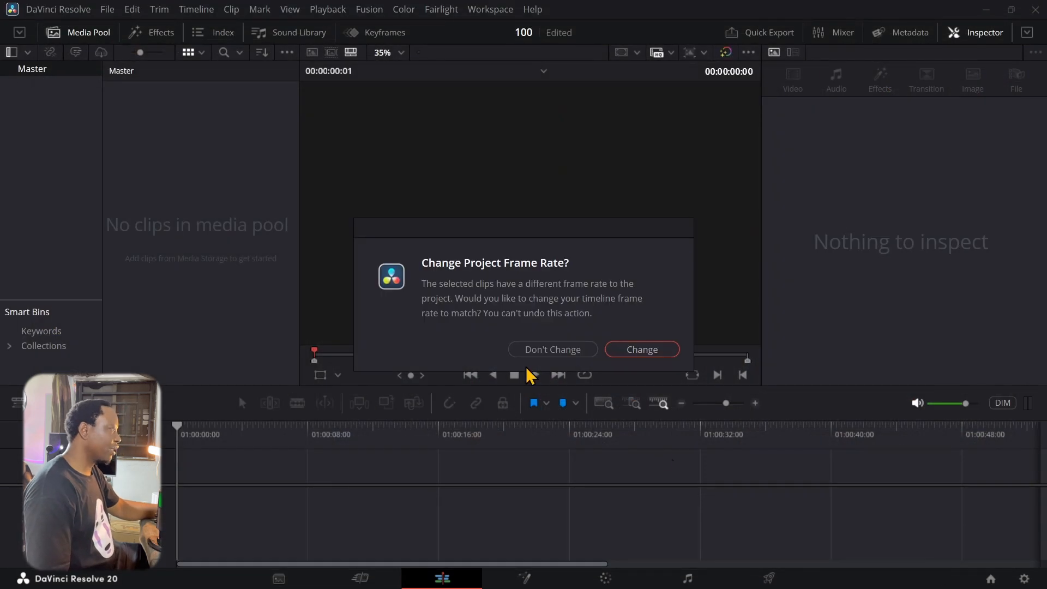
{"action": "left_click", "coordinate": [642, 351]}
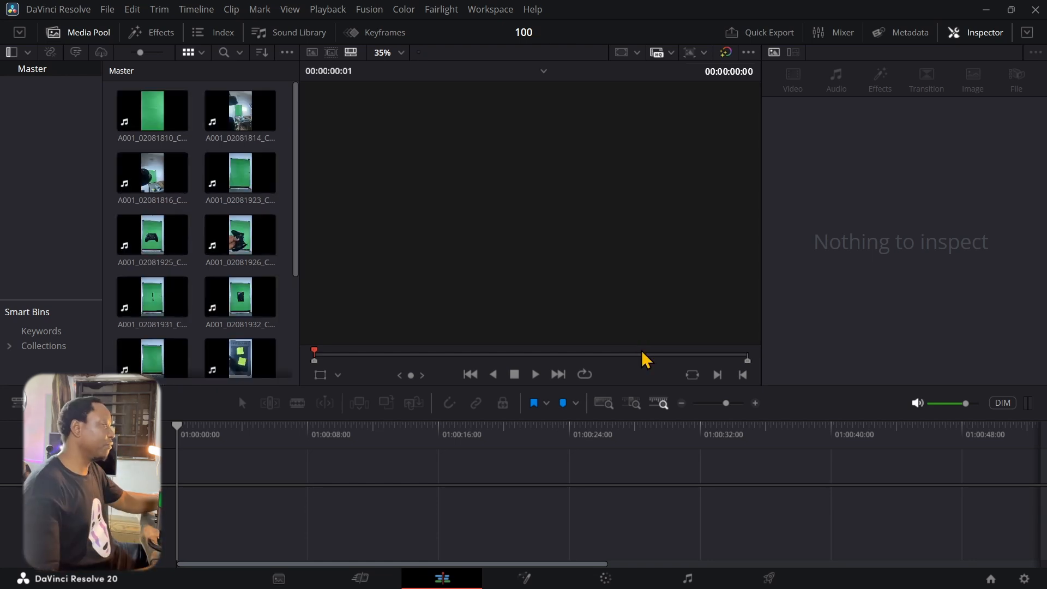
{"action": "left_click", "coordinate": [1023, 579]}
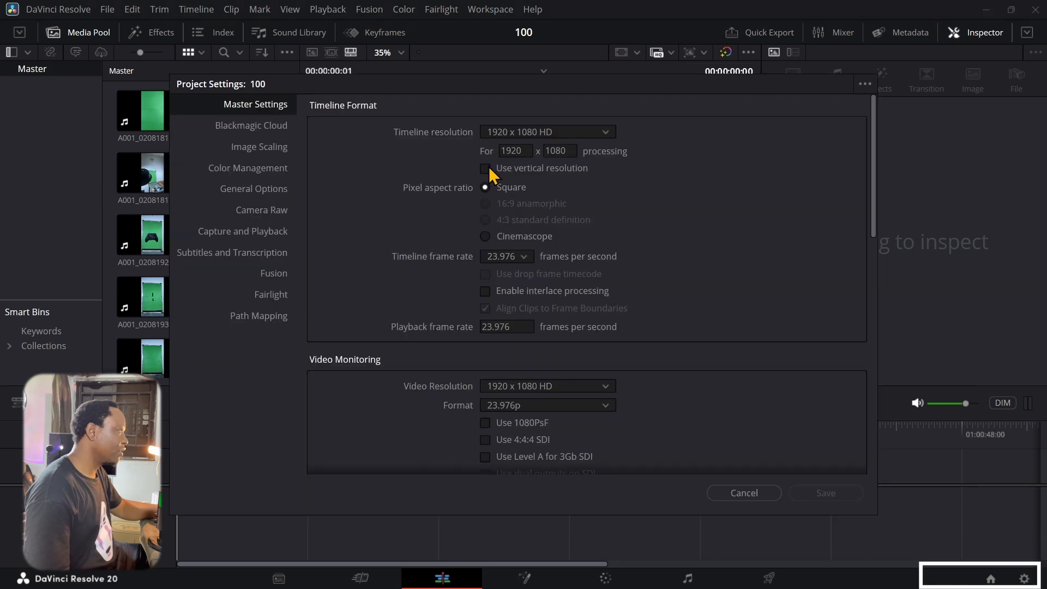
Save the vertical resolution setting, reset the UI layout, and preview clip A001_02081926_C068
{"action": "left_click", "coordinate": [813, 492]}
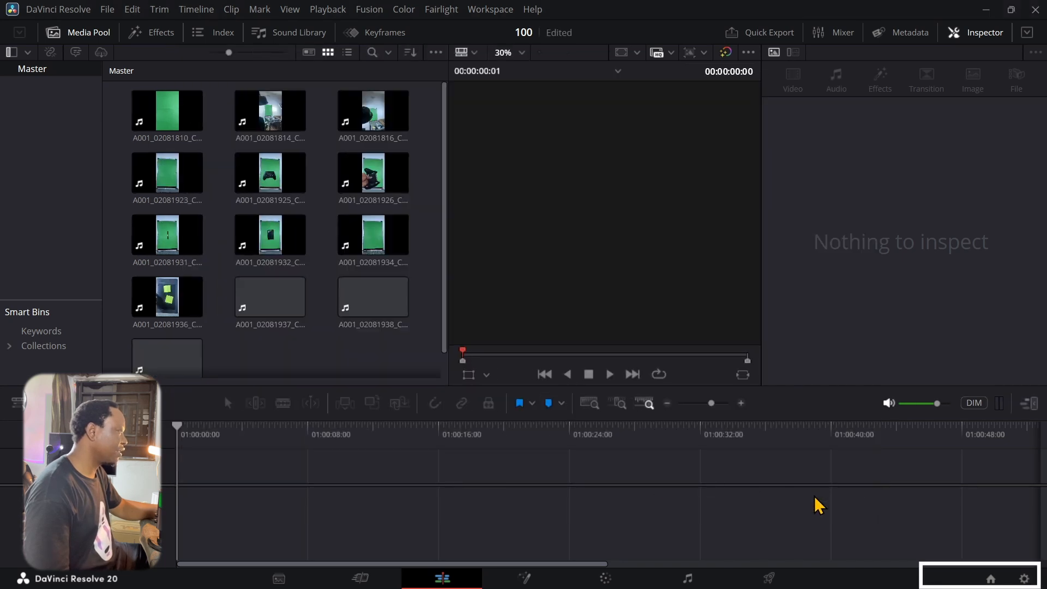
{"action": "left_click", "coordinate": [490, 9]}
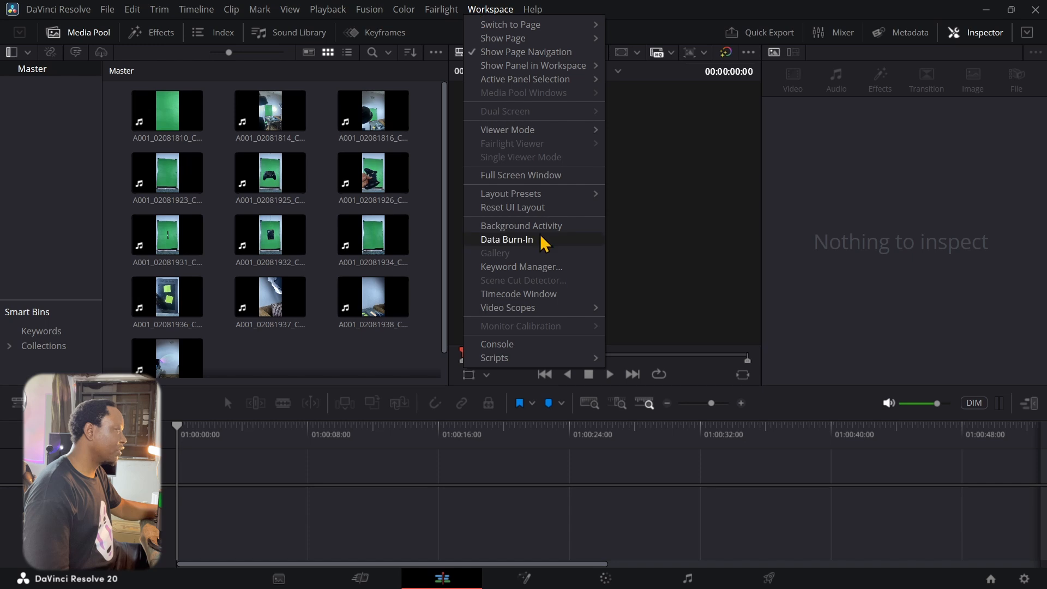
{"action": "left_click", "coordinate": [516, 207]}
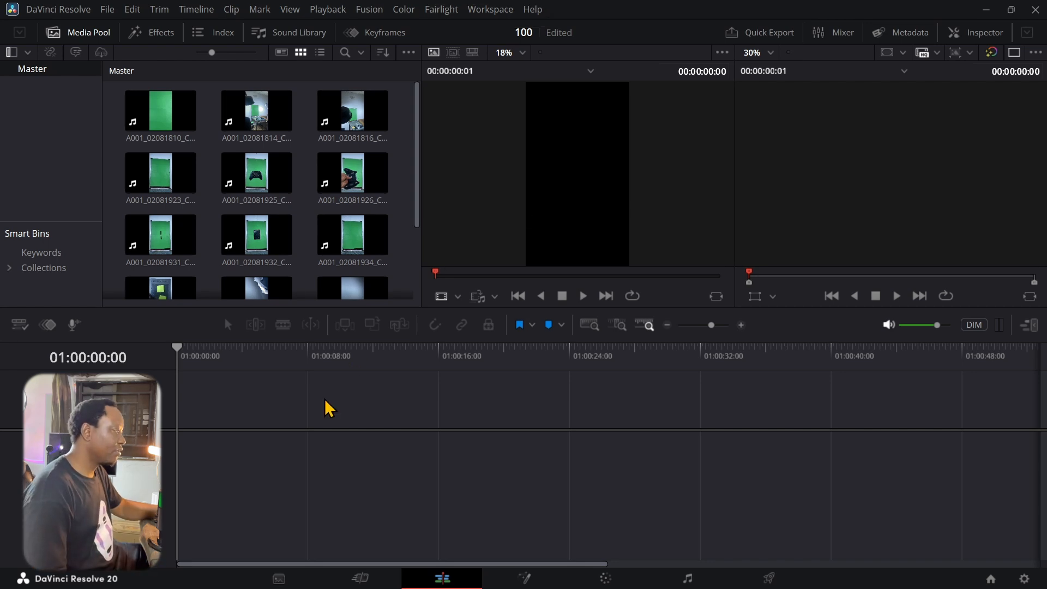
{"action": "left_click", "coordinate": [358, 191]}
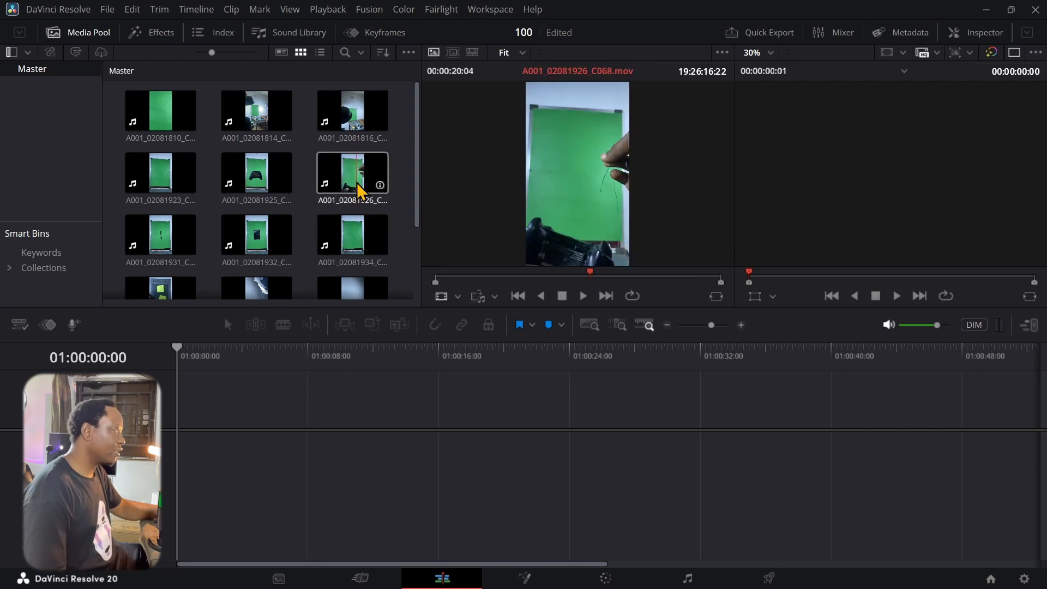
Place controller clip A001_02081925_C067 on the timeline and preview room clip A001_02081814_C064 in enlarged viewers
{"action": "left_click", "coordinate": [262, 180]}
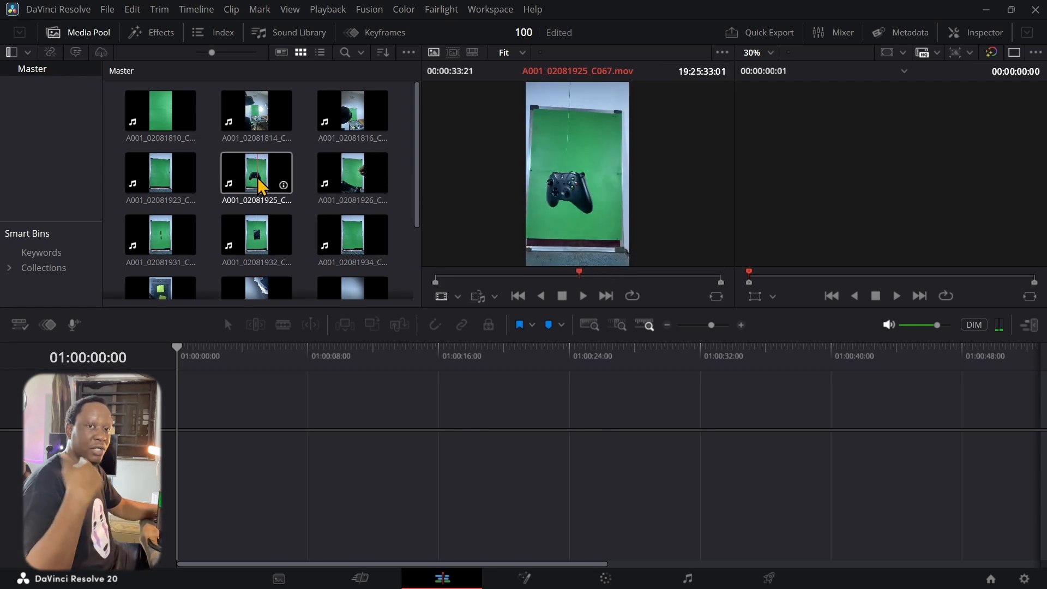
{"action": "left_click_drag", "start_coordinate": [261, 185], "coordinate": [162, 494]}
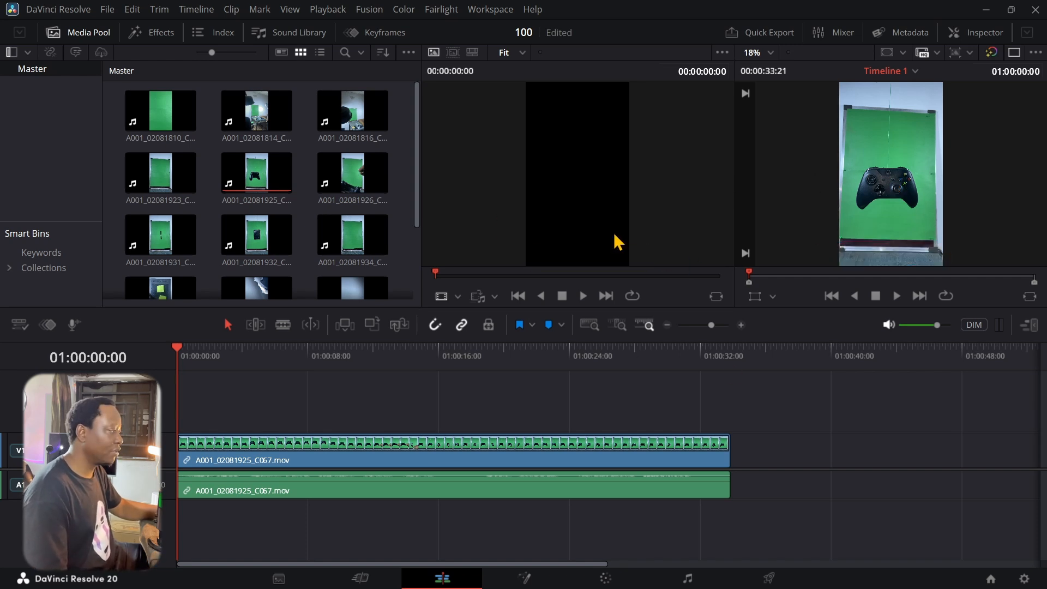
{"action": "left_click", "coordinate": [272, 131]}
{"action": "left_click_drag", "start_coordinate": [488, 280], "coordinate": [606, 279]}
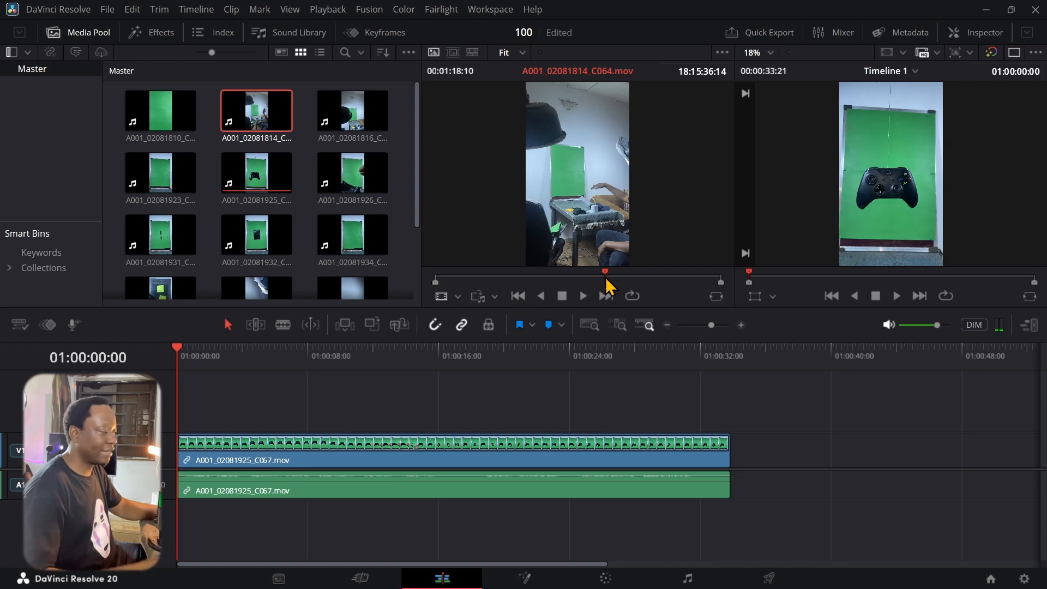
{"action": "left_click_drag", "start_coordinate": [605, 309], "coordinate": [600, 474]}
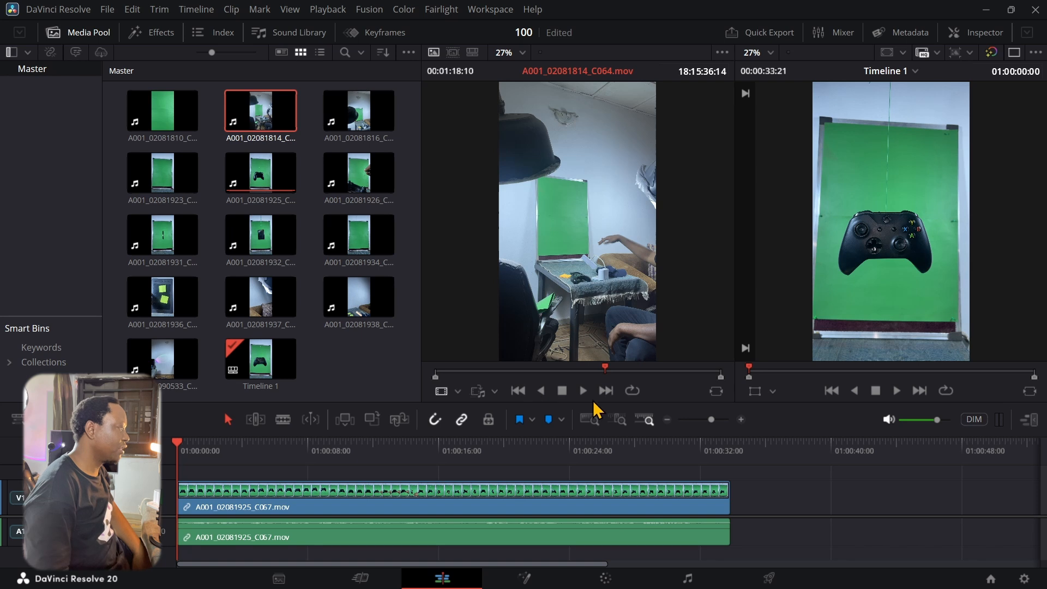
{"action": "left_click_drag", "start_coordinate": [605, 375], "coordinate": [504, 327]}
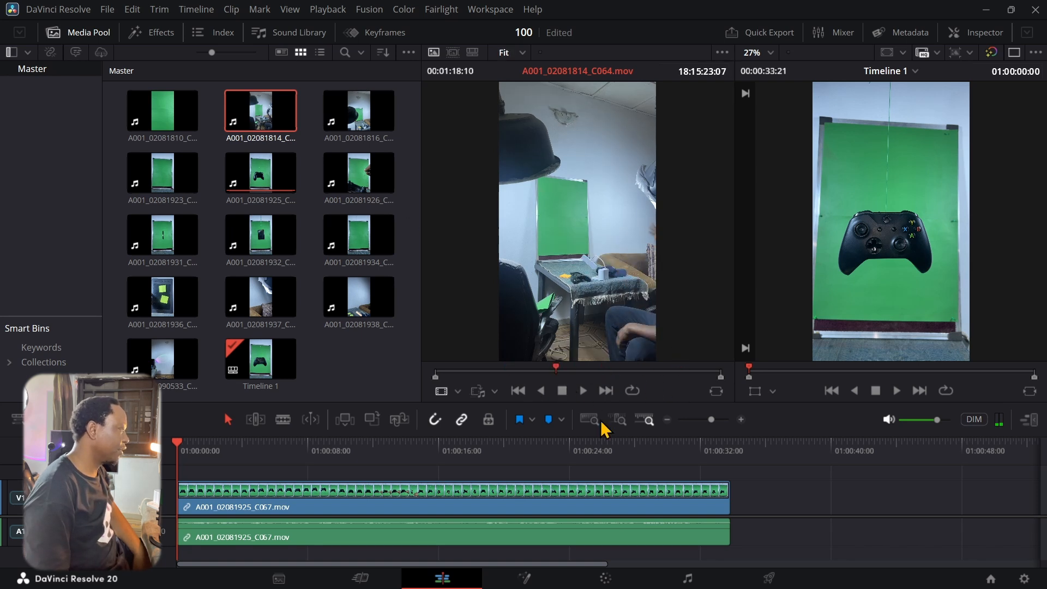
Delete the controller clip's audio, split at 01:00:15:08 and ripple-delete the first part
{"action": "left_click", "coordinate": [303, 540]}
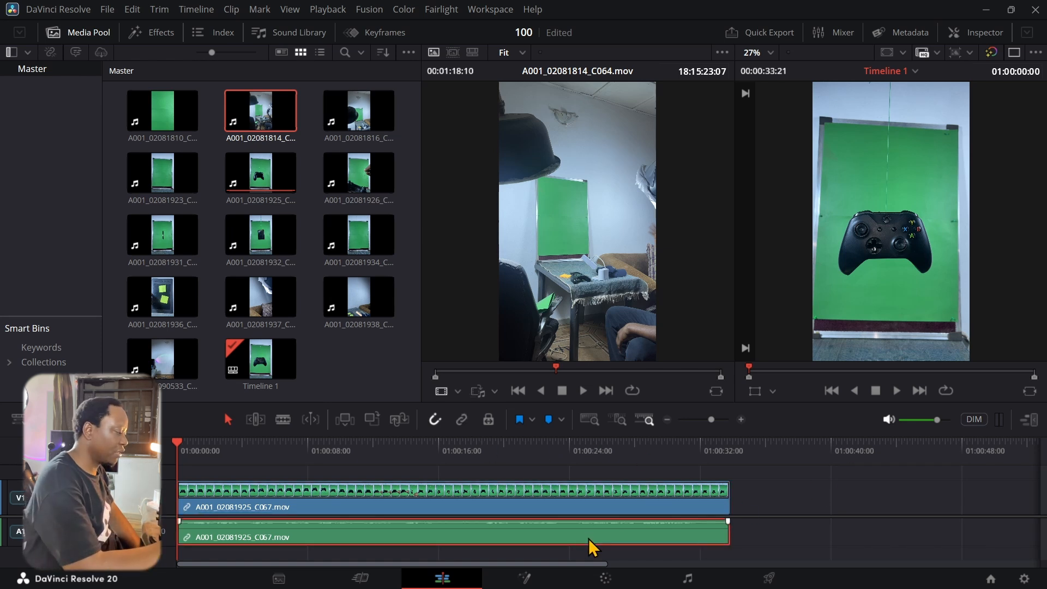
{"action": "key", "text": "Delete"}
{"action": "left_click", "coordinate": [537, 508]}
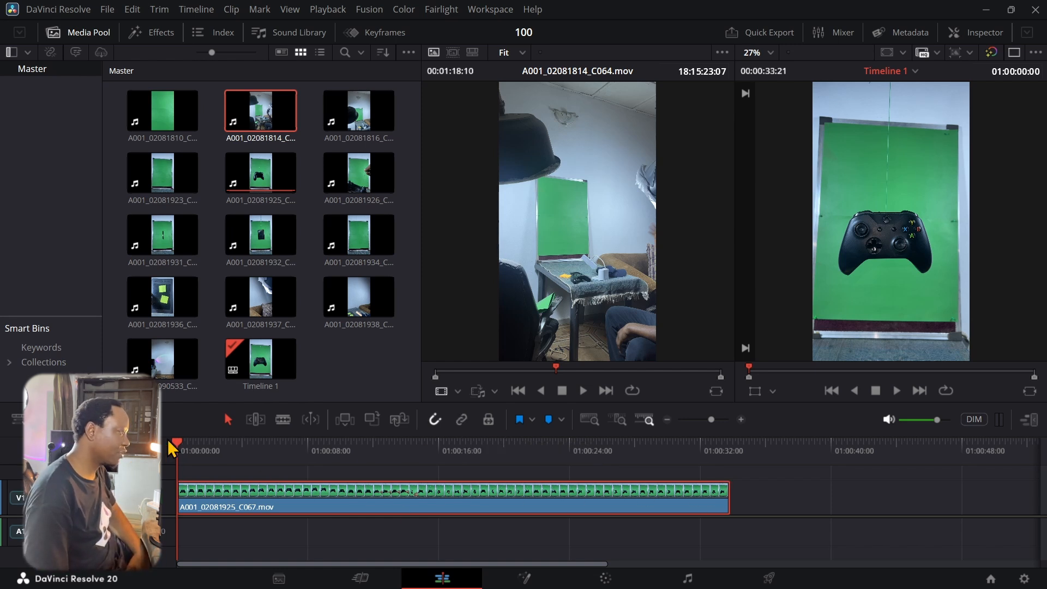
{"action": "left_click_drag", "start_coordinate": [180, 450], "coordinate": [420, 485]}
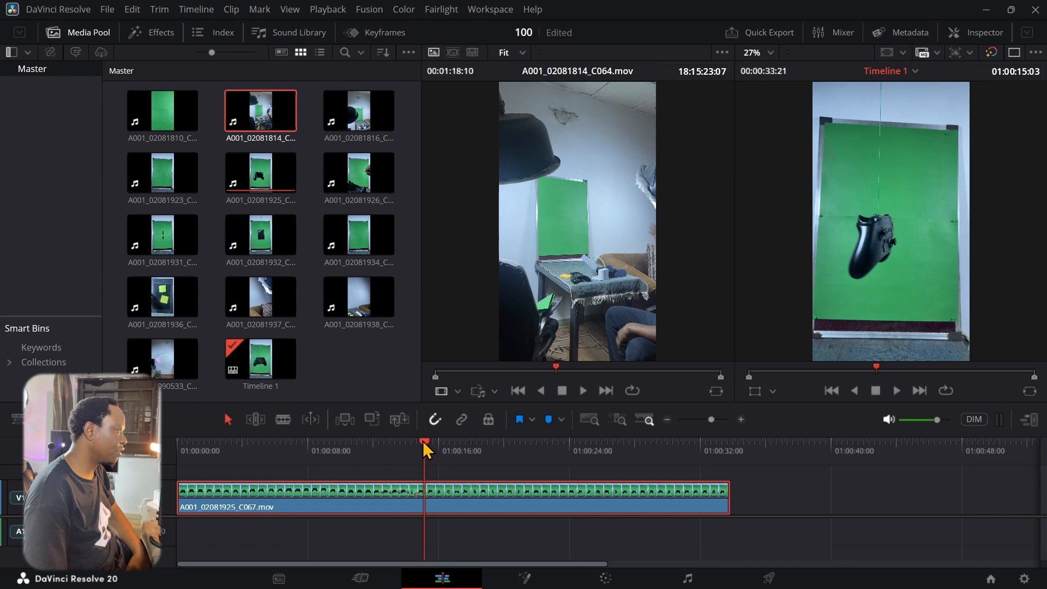
{"action": "left_click_drag", "start_coordinate": [424, 443], "coordinate": [429, 443]}
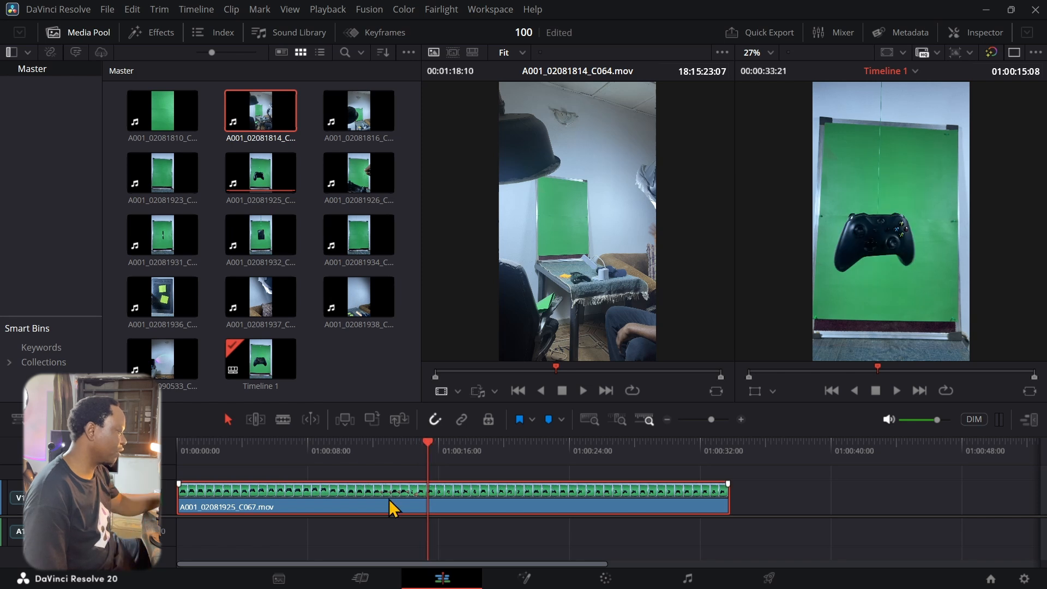
{"action": "key", "text": "ctrl+b"}
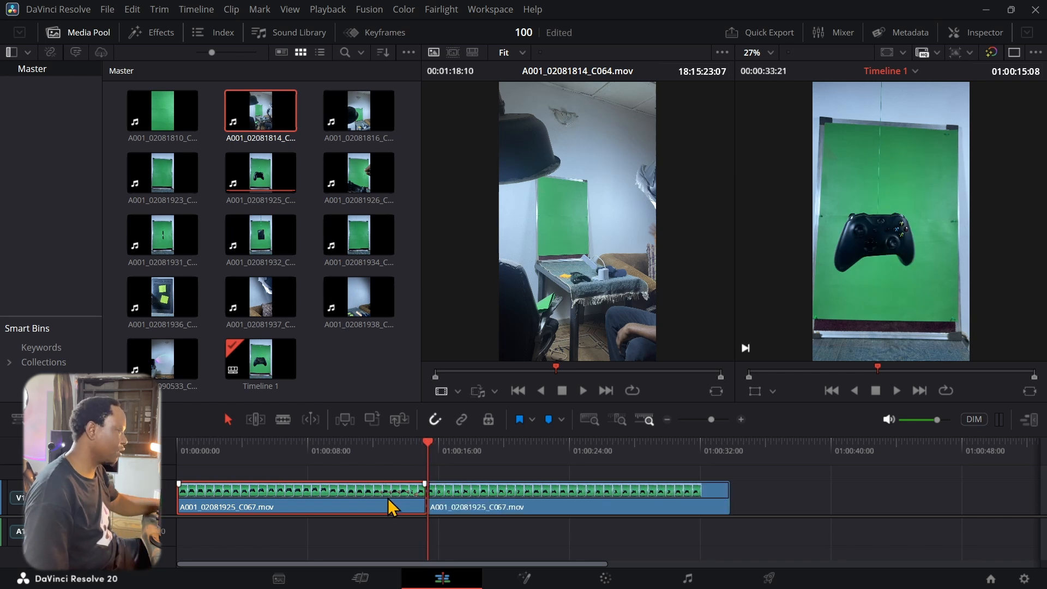
{"action": "key", "text": "Delete"}
Split the clip near 01:00:09:13 and delete the piece after the playhead
{"action": "left_click", "coordinate": [282, 419]}
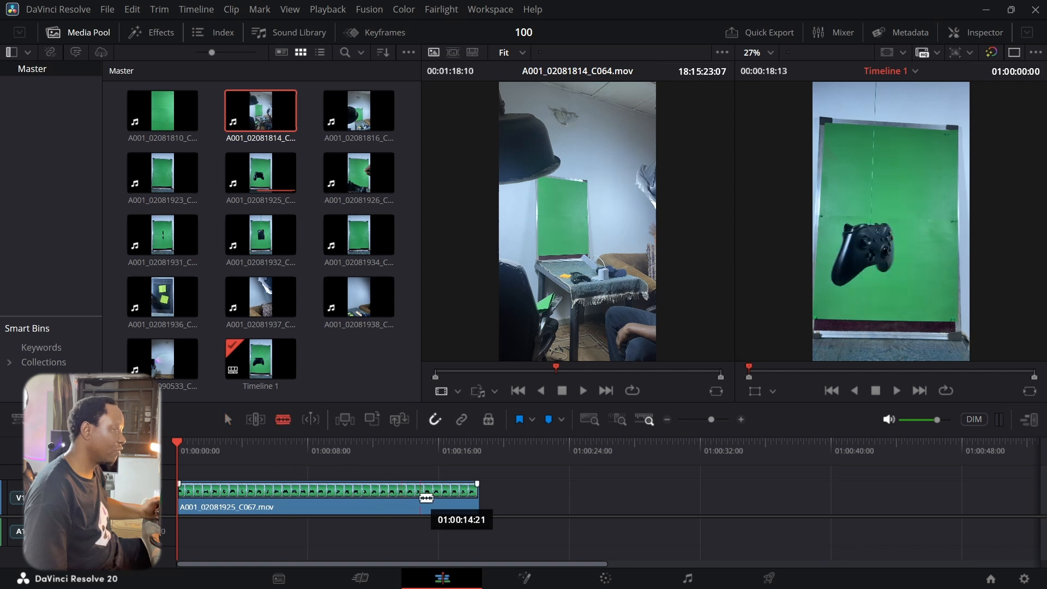
{"action": "left_click", "coordinate": [228, 419]}
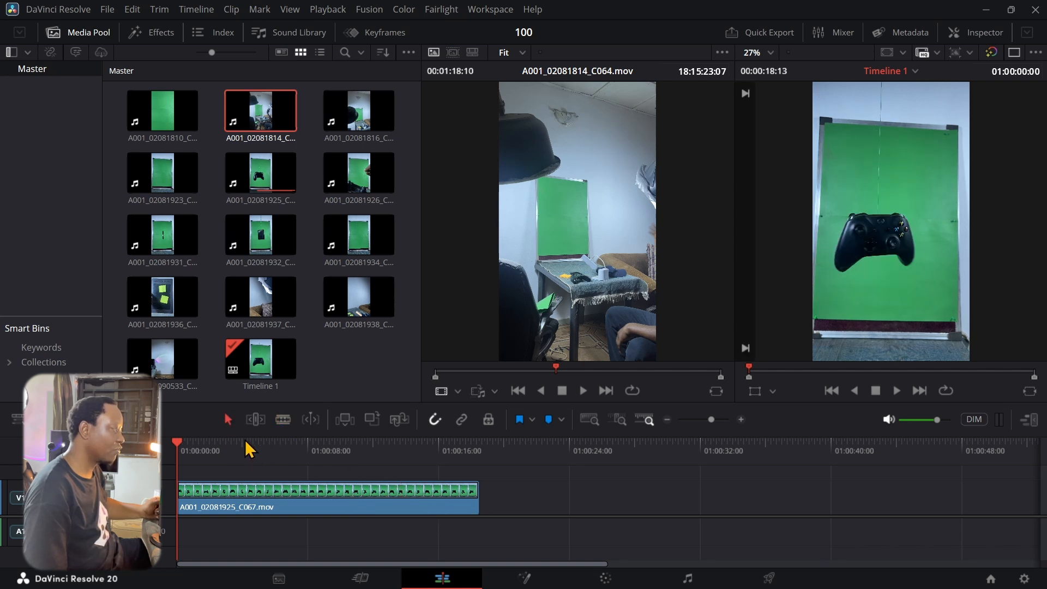
{"action": "left_click_drag", "start_coordinate": [179, 447], "coordinate": [336, 480]}
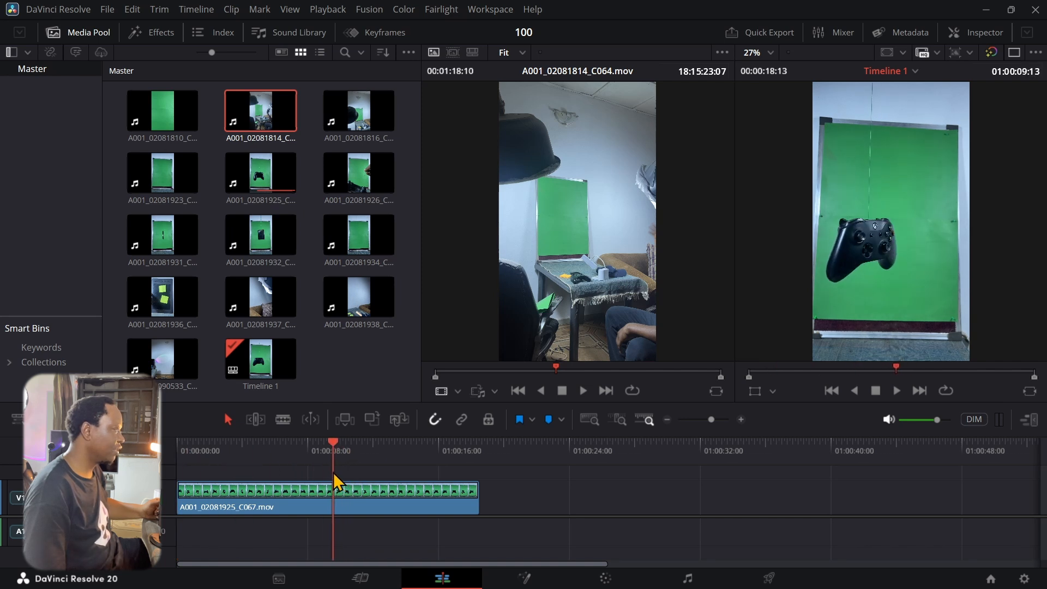
{"action": "left_click", "coordinate": [335, 503]}
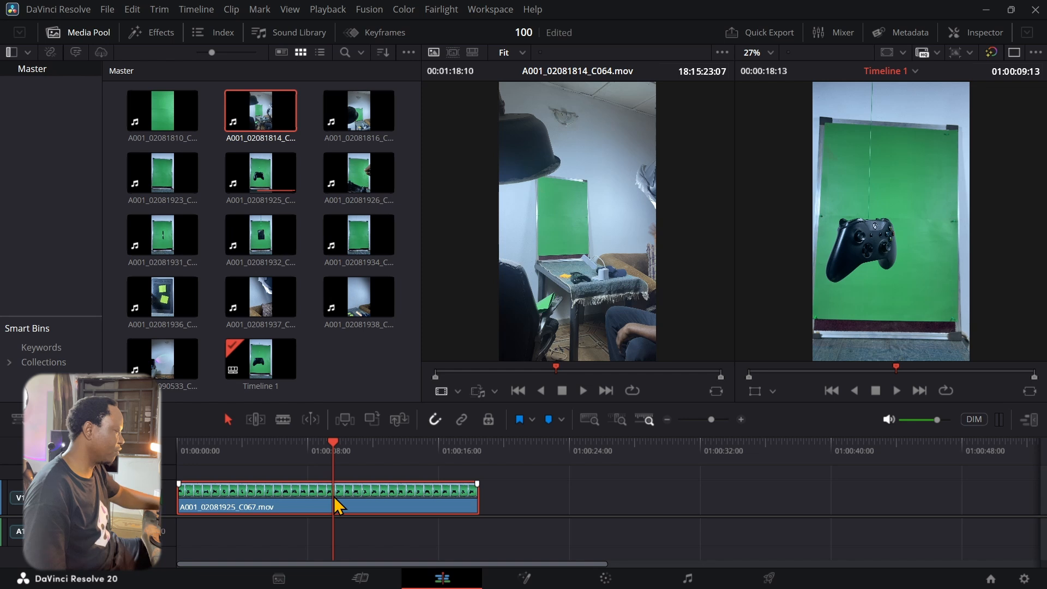
{"action": "key", "text": "ctrl+b"}
{"action": "left_click", "coordinate": [357, 502]}
{"action": "key", "text": "Delete"}
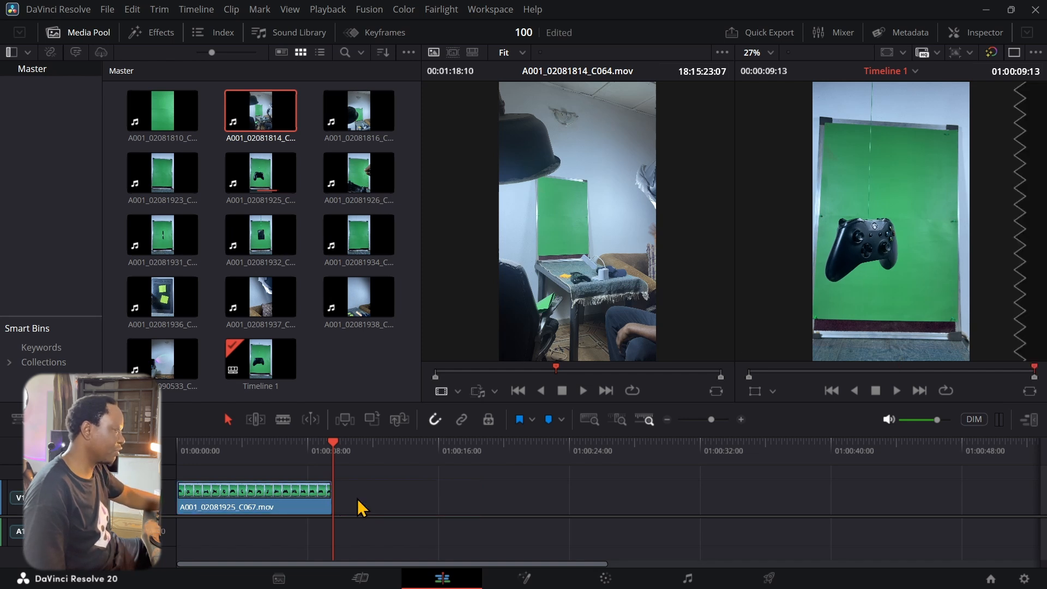
{"action": "left_click_drag", "start_coordinate": [335, 445], "coordinate": [298, 445]}
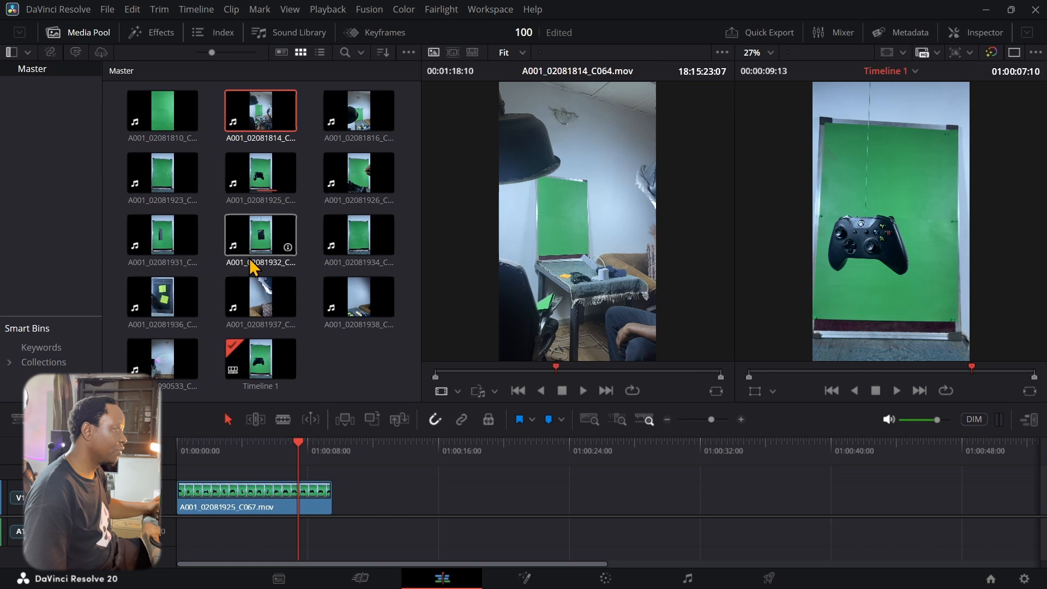
Generate proxy media for clip A001_02081925_C067 in the Media Pool
{"action": "left_click", "coordinate": [265, 188]}
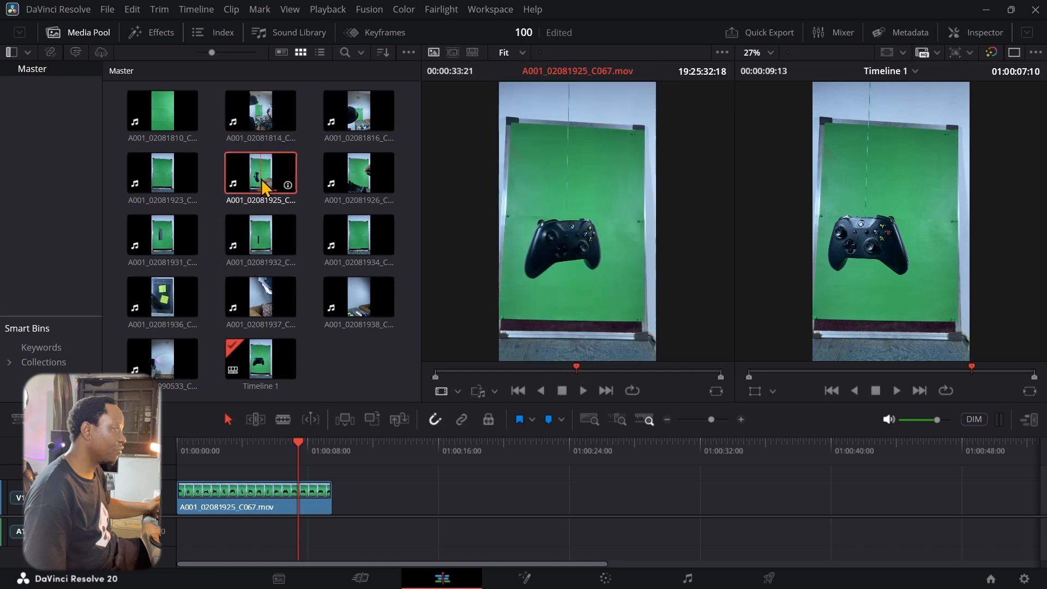
{"action": "right_click", "coordinate": [261, 181]}
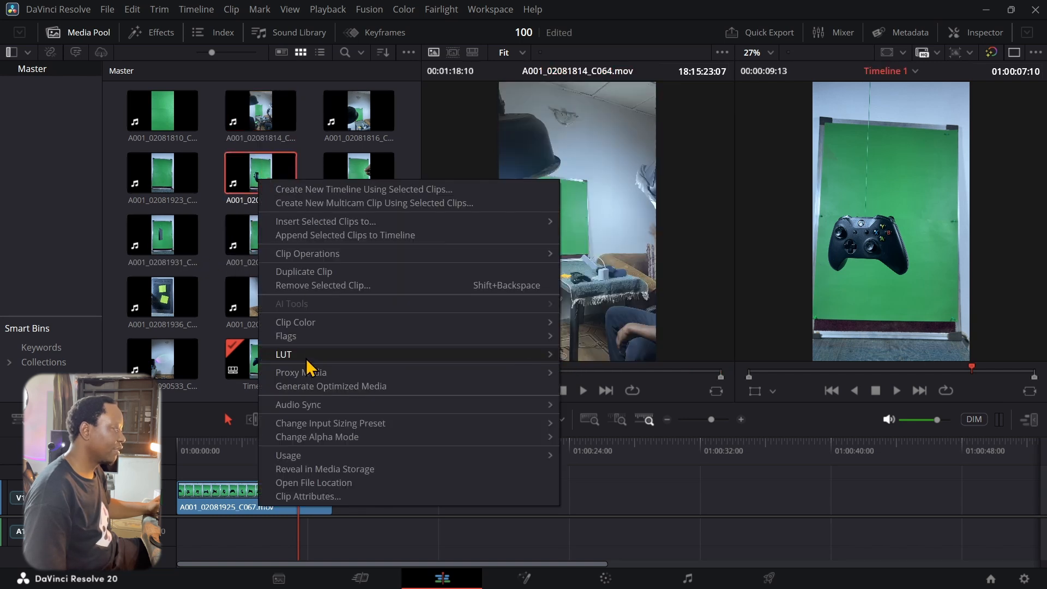
{"action": "mouse_move", "coordinate": [312, 376]}
{"action": "left_click", "coordinate": [587, 374]}
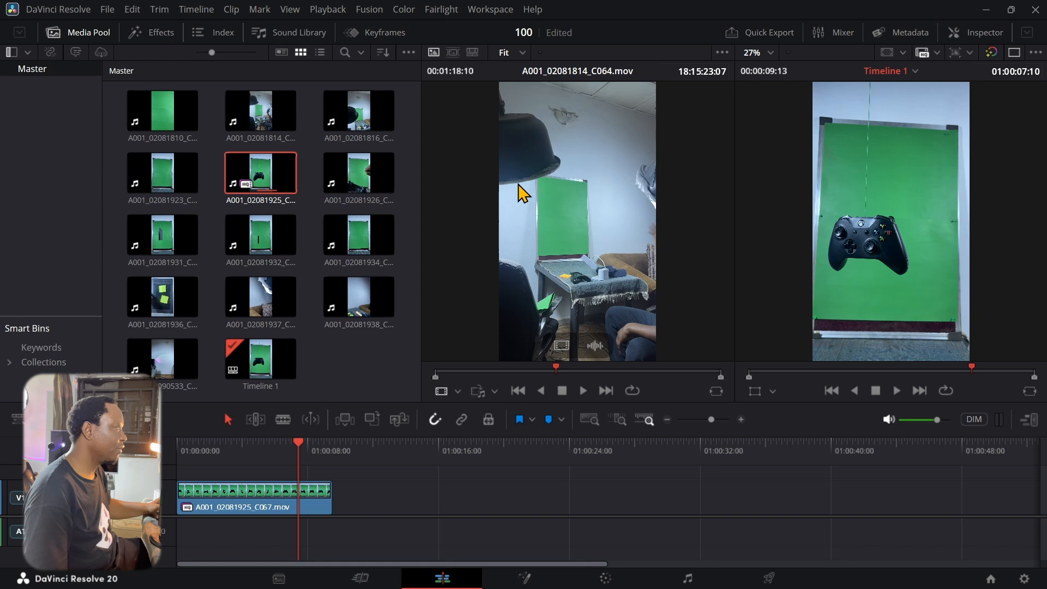
Set the timeline playback resolution to Half
{"action": "left_click", "coordinate": [326, 9]}
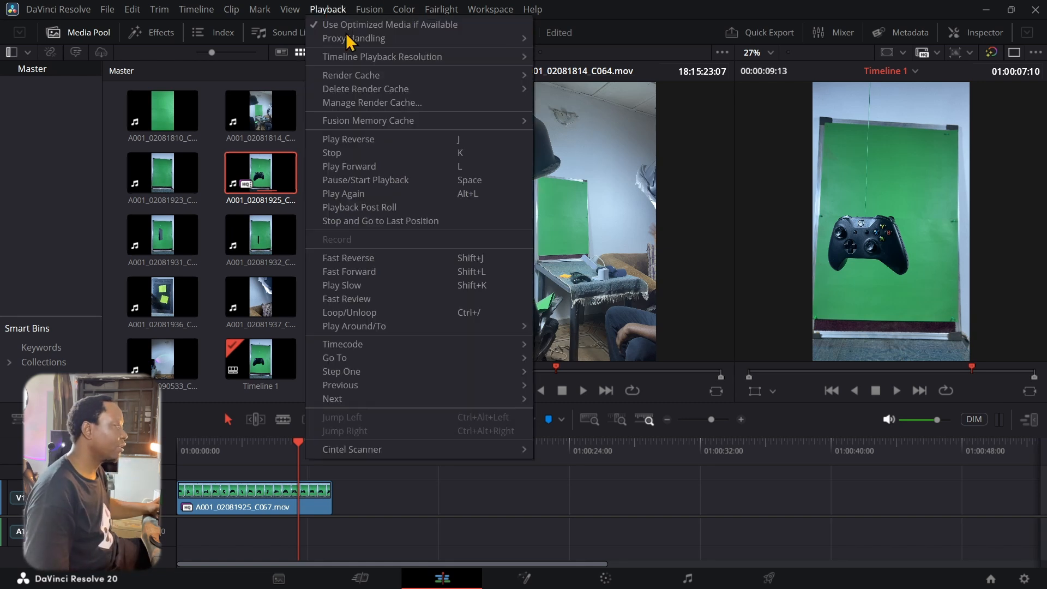
{"action": "mouse_move", "coordinate": [364, 59]}
{"action": "left_click", "coordinate": [553, 70]}
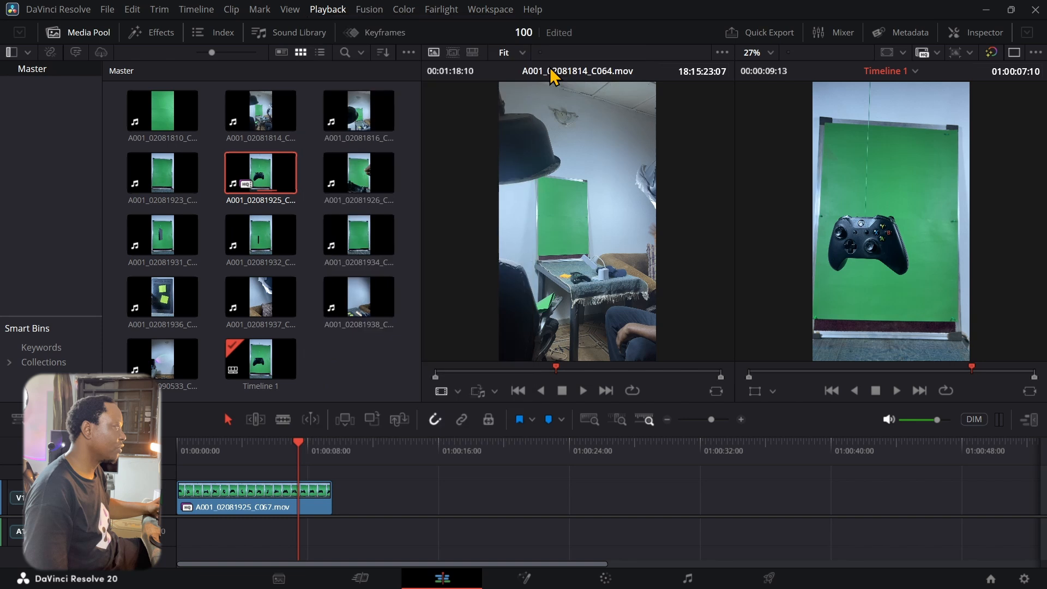
Play the trimmed clip with Loop enabled, stop it, and show the Inspector
{"action": "left_click", "coordinate": [896, 391]}
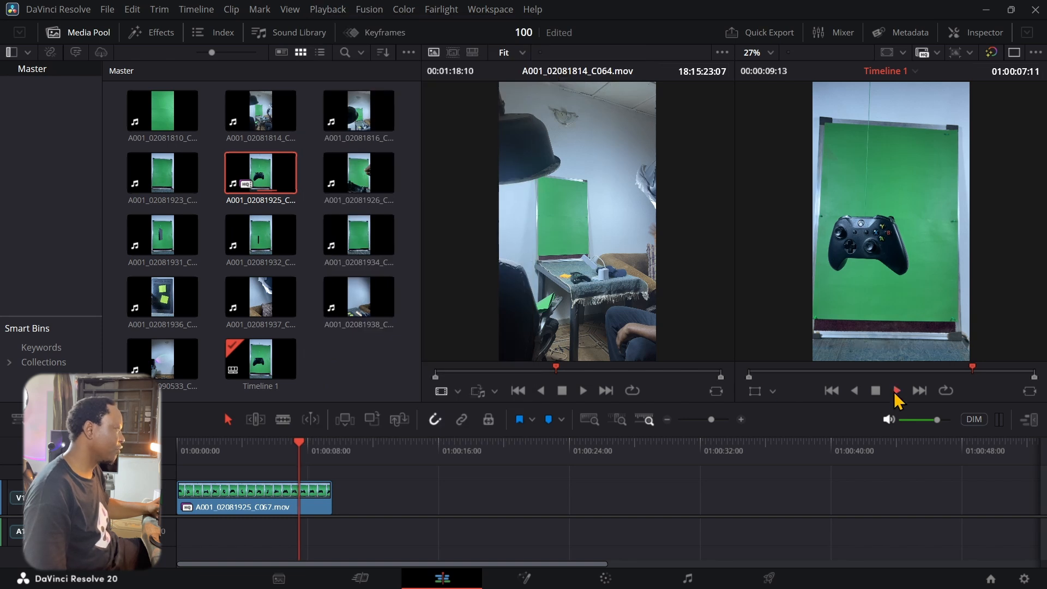
{"action": "left_click", "coordinate": [945, 391]}
{"action": "left_click", "coordinate": [896, 391]}
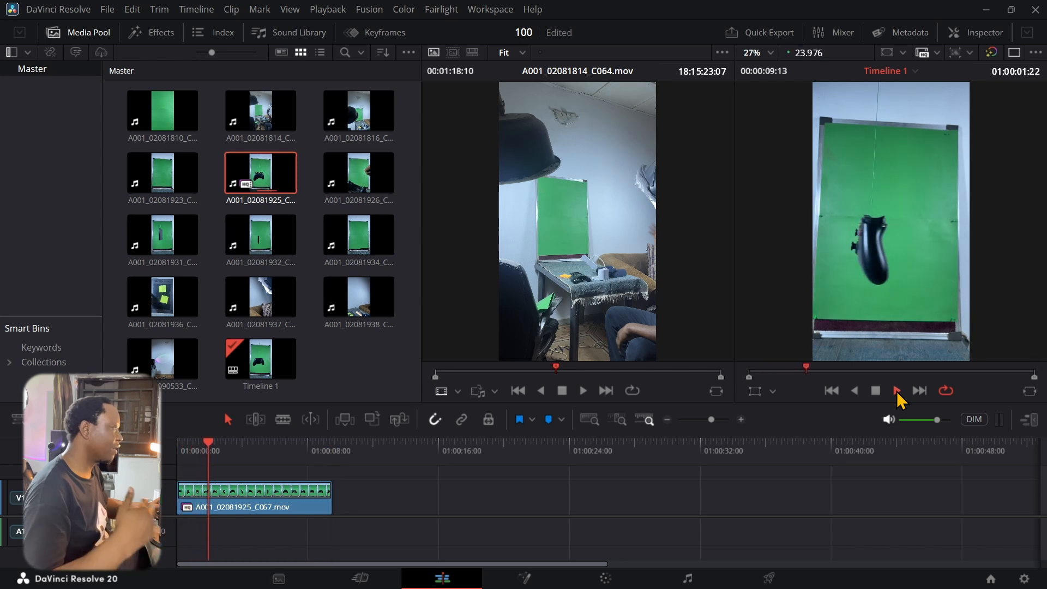
{"action": "left_click", "coordinate": [876, 391]}
{"action": "left_click", "coordinate": [963, 35]}
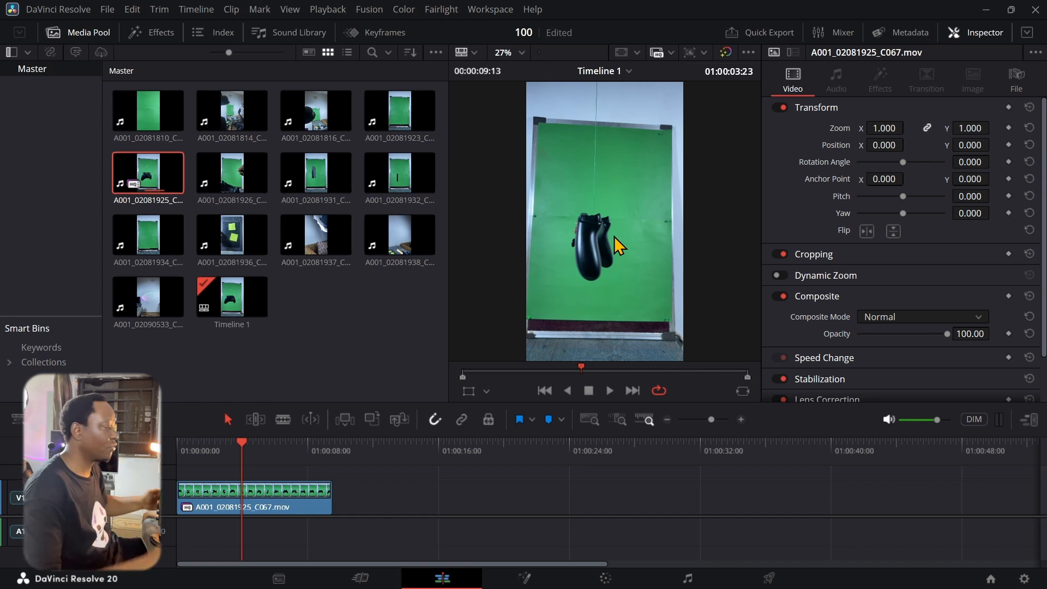
Set the clip's Zoom to 1.560 and Position X to 93.000, scrubbing to check framing
{"action": "left_click_drag", "start_coordinate": [883, 128], "coordinate": [910, 127]}
{"action": "left_click_drag", "start_coordinate": [246, 448], "coordinate": [281, 462]}
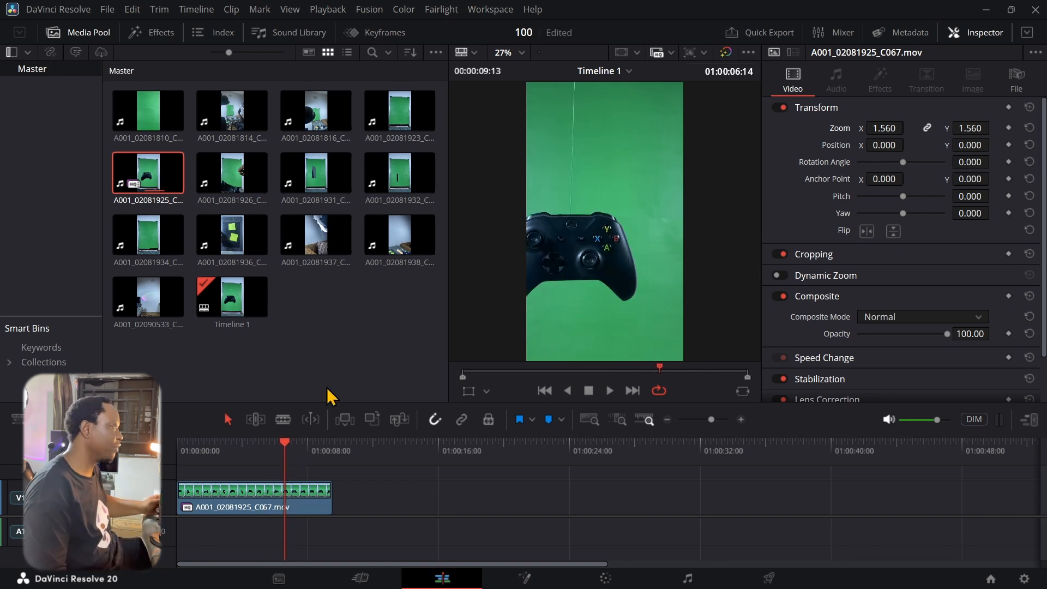
{"action": "left_click_drag", "start_coordinate": [908, 144], "coordinate": [907, 145]}
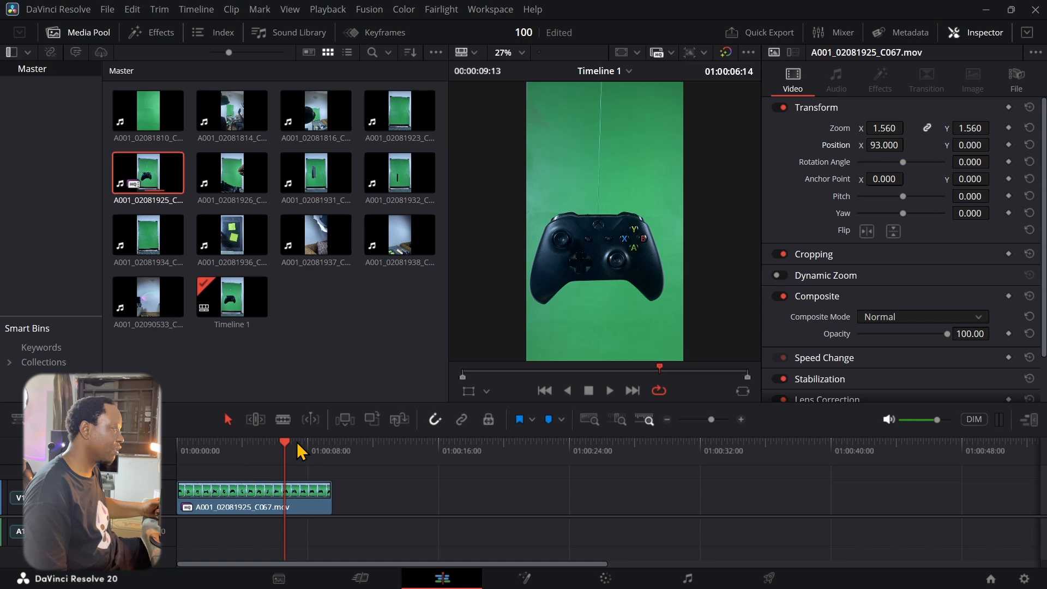
{"action": "mouse_move", "coordinate": [289, 451]}
{"action": "left_mouse_down"}
{"action": "mouse_move", "coordinate": [337, 460]}
{"action": "mouse_move", "coordinate": [231, 463]}
{"action": "mouse_move", "coordinate": [289, 463]}
{"action": "mouse_move", "coordinate": [280, 470]}
{"action": "left_mouse_up"}
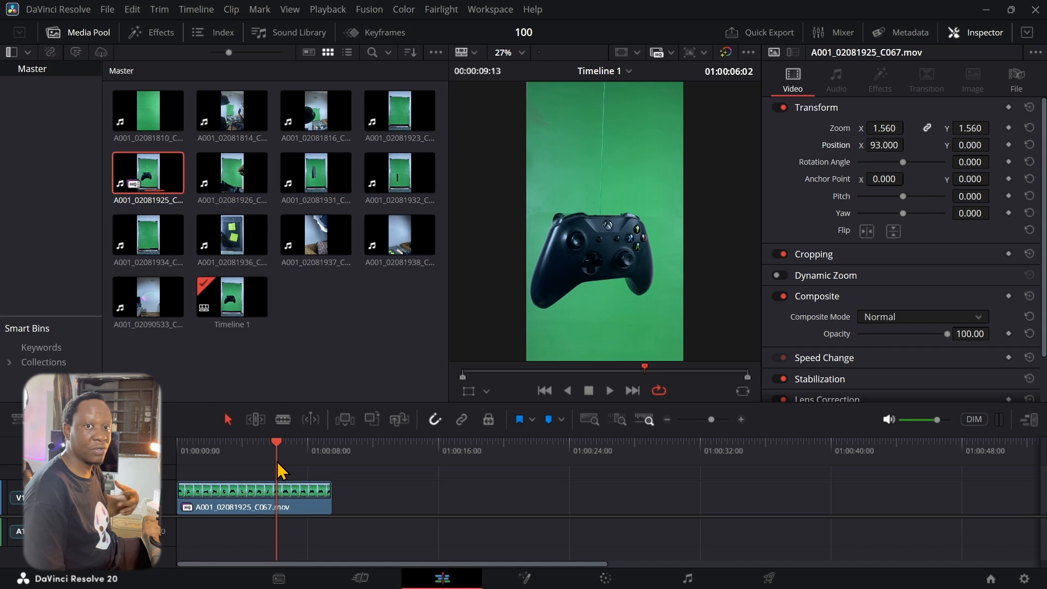
{"action": "left_click_drag", "start_coordinate": [281, 470], "coordinate": [274, 470]}
{"action": "left_click", "coordinate": [279, 511]}
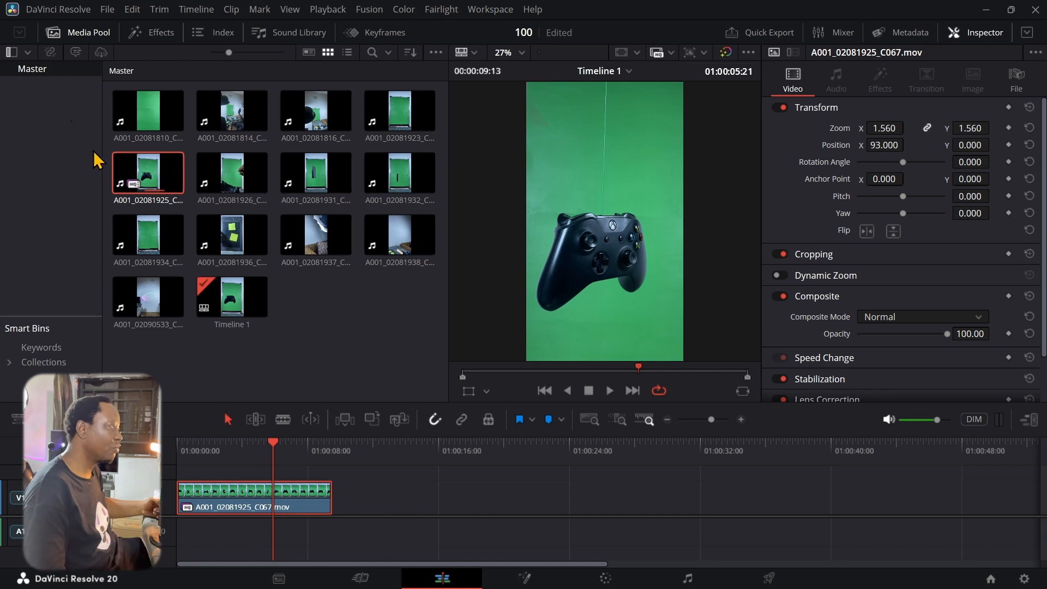
Find 3D Keyer in Resolve FX and drag it onto the V1 controller clip
{"action": "left_click", "coordinate": [143, 36]}
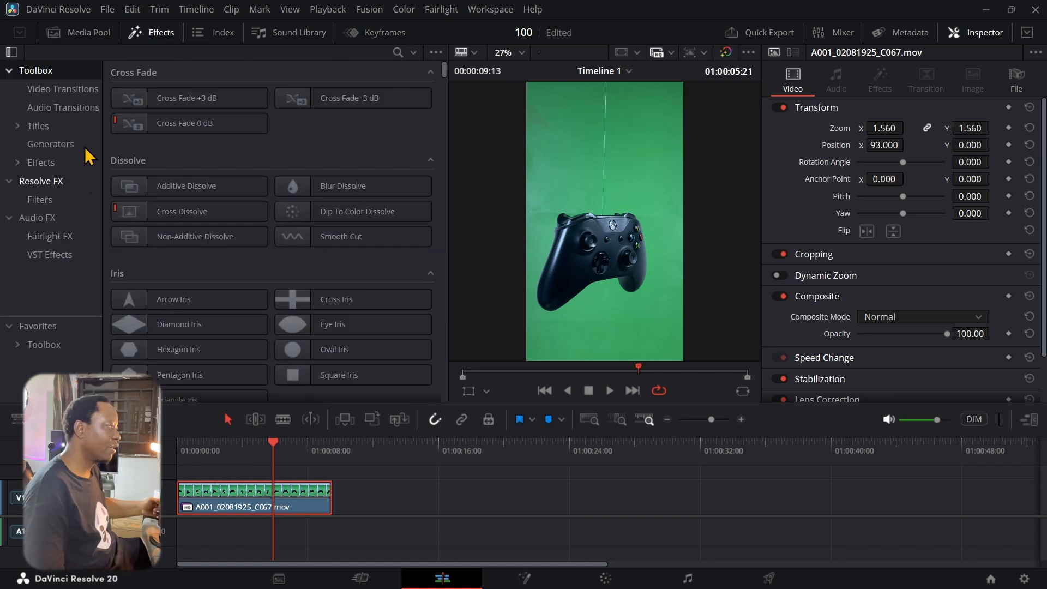
{"action": "left_click", "coordinate": [35, 183]}
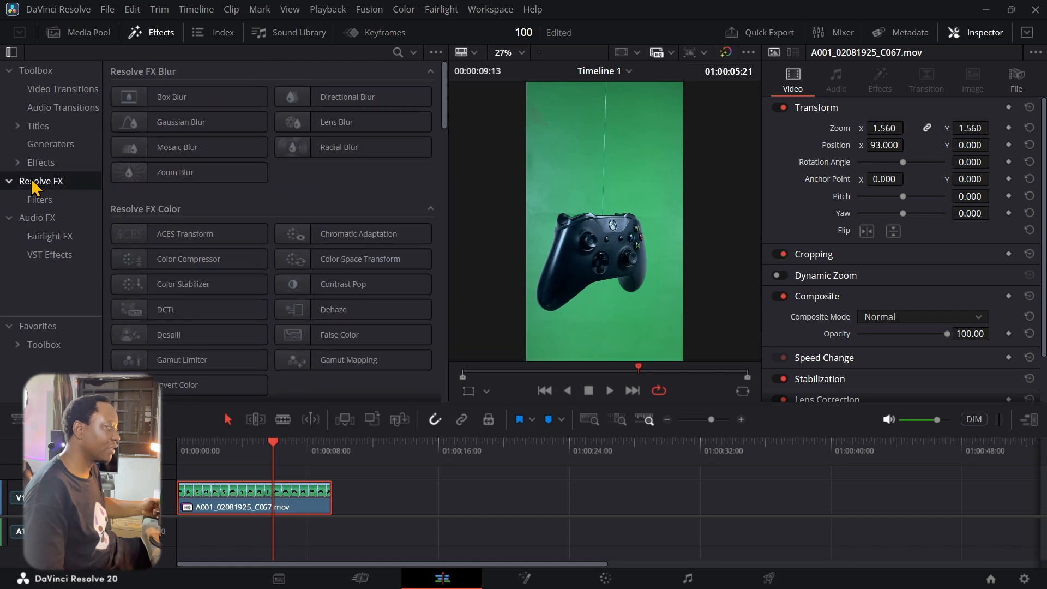
{"action": "left_click", "coordinate": [398, 53]}
{"action": "type", "text": "3d keyer"}
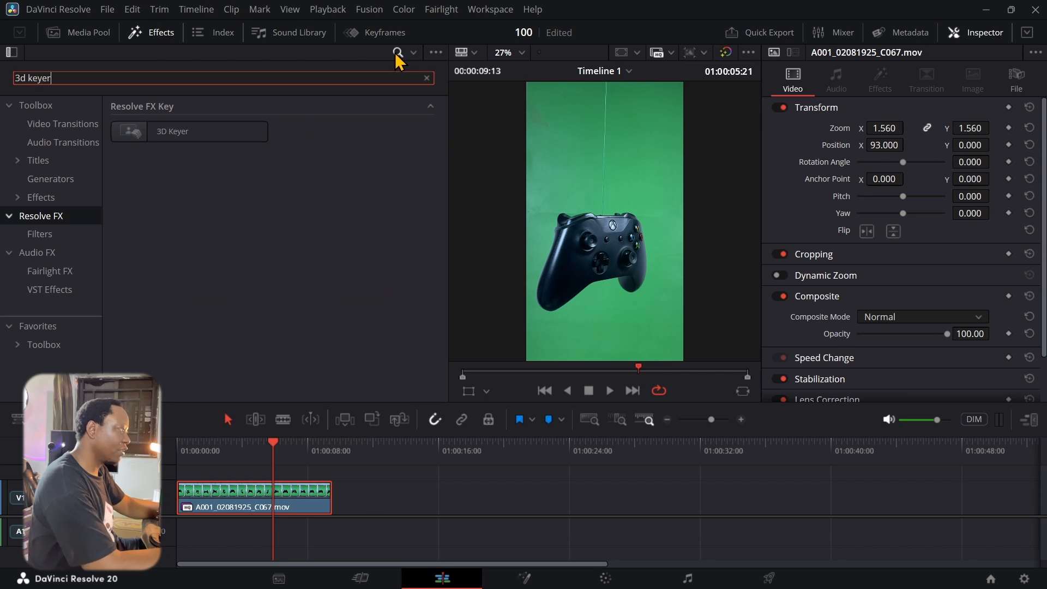
{"action": "left_click", "coordinate": [196, 136]}
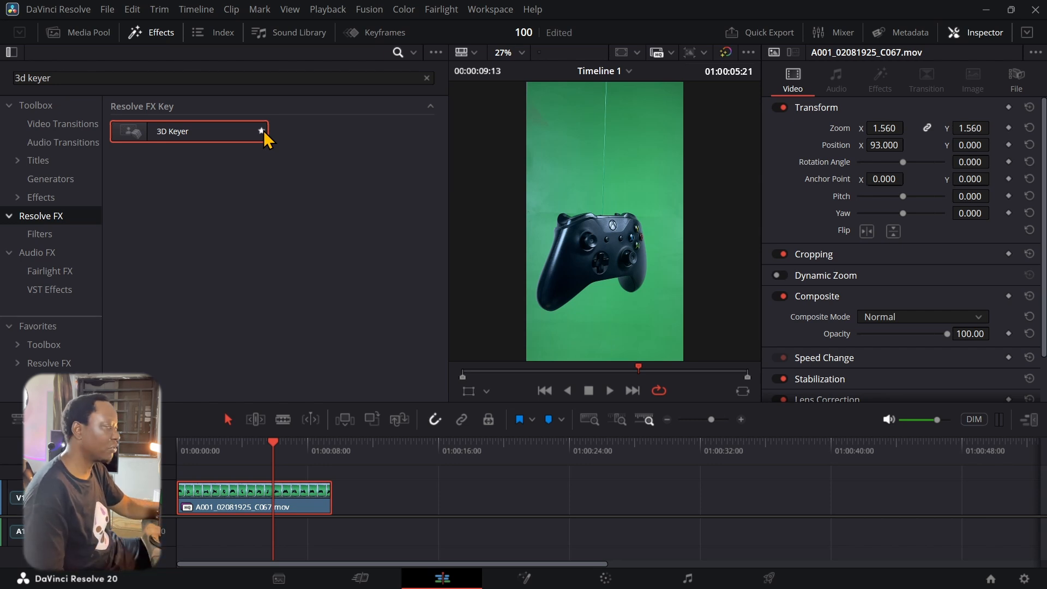
{"action": "left_click_drag", "start_coordinate": [218, 130], "coordinate": [260, 500]}
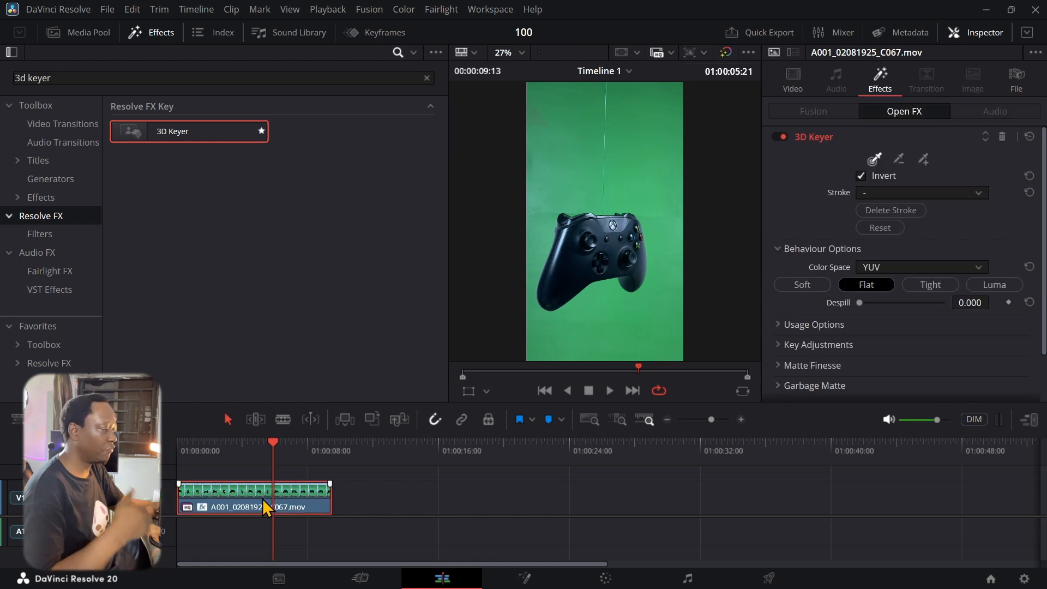
Switch the viewer to Open FX Overlay and activate the 3D Keyer's colour-pick tool
{"action": "left_click", "coordinate": [487, 391]}
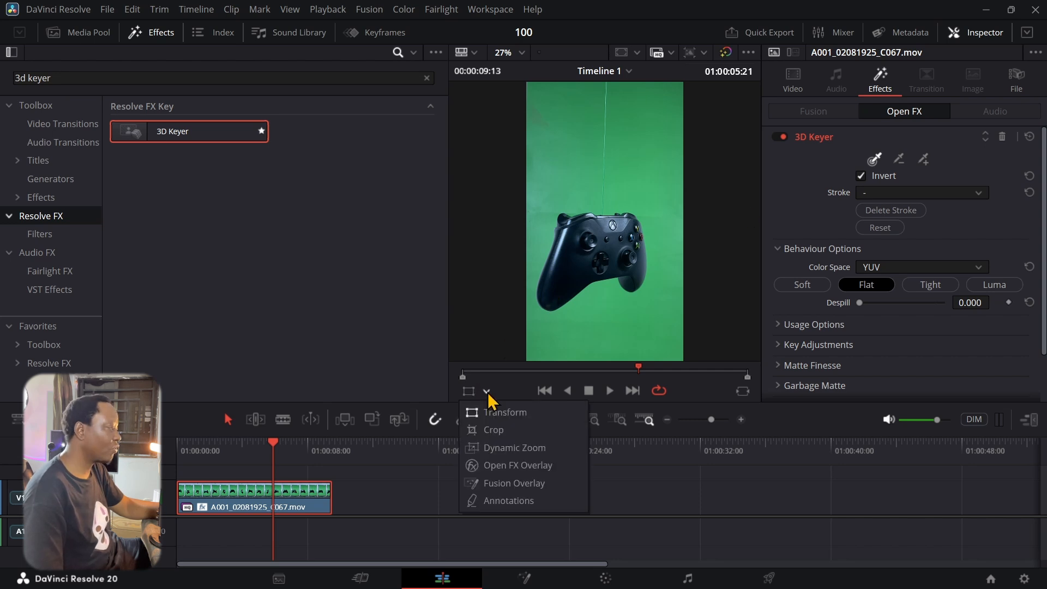
{"action": "left_click", "coordinate": [499, 466]}
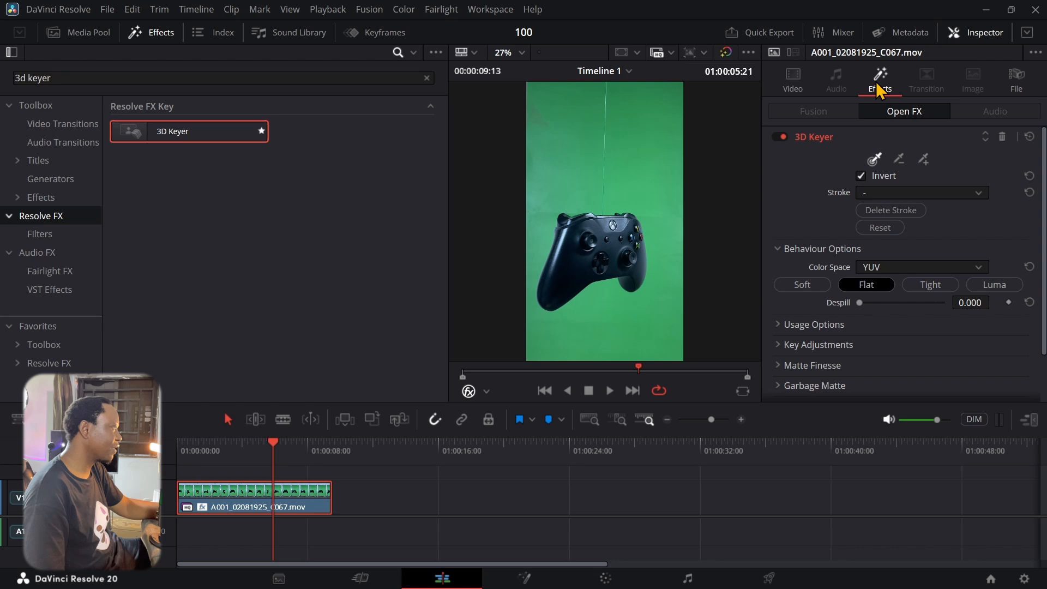
{"action": "left_click", "coordinate": [955, 35]}
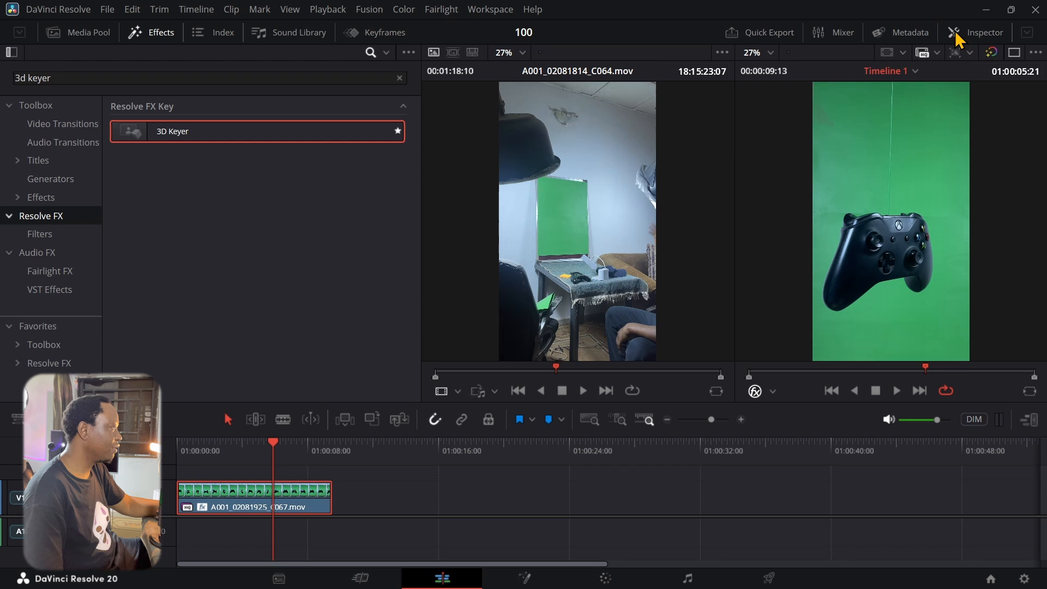
{"action": "left_click", "coordinate": [956, 37]}
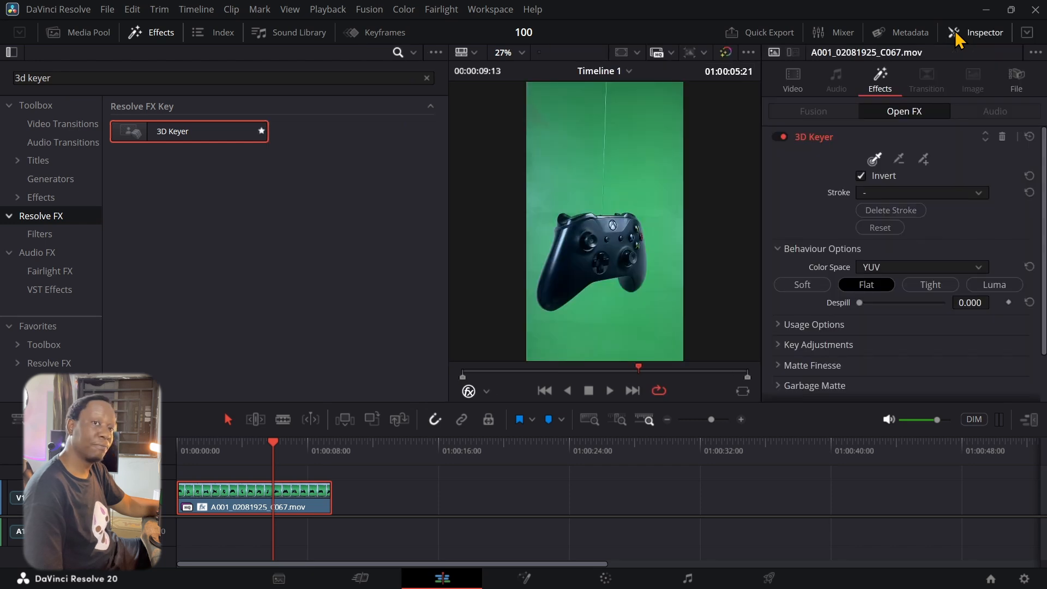
{"action": "left_click", "coordinate": [792, 87]}
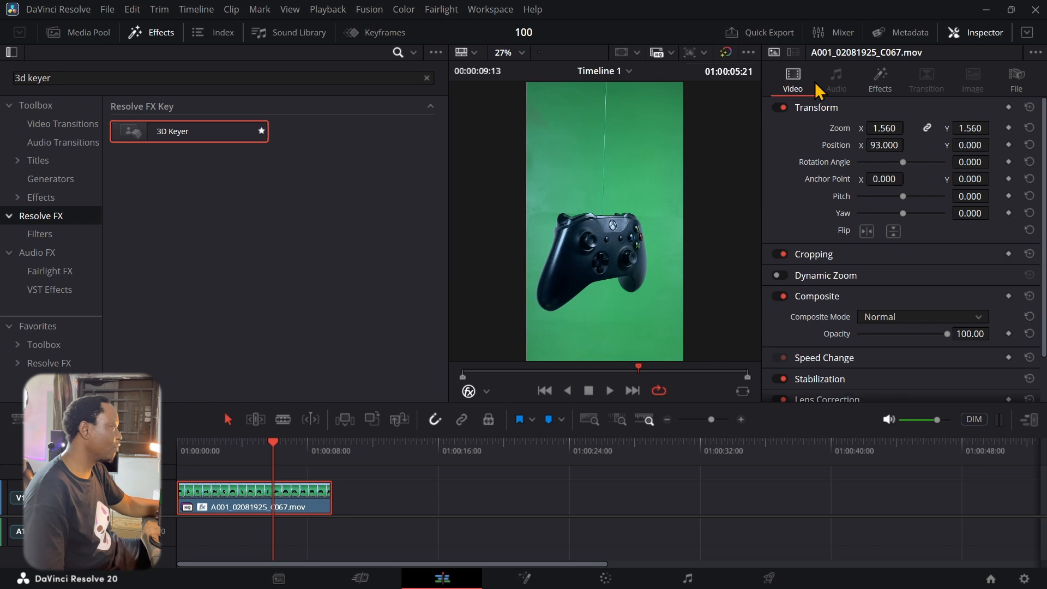
{"action": "left_click", "coordinate": [880, 82]}
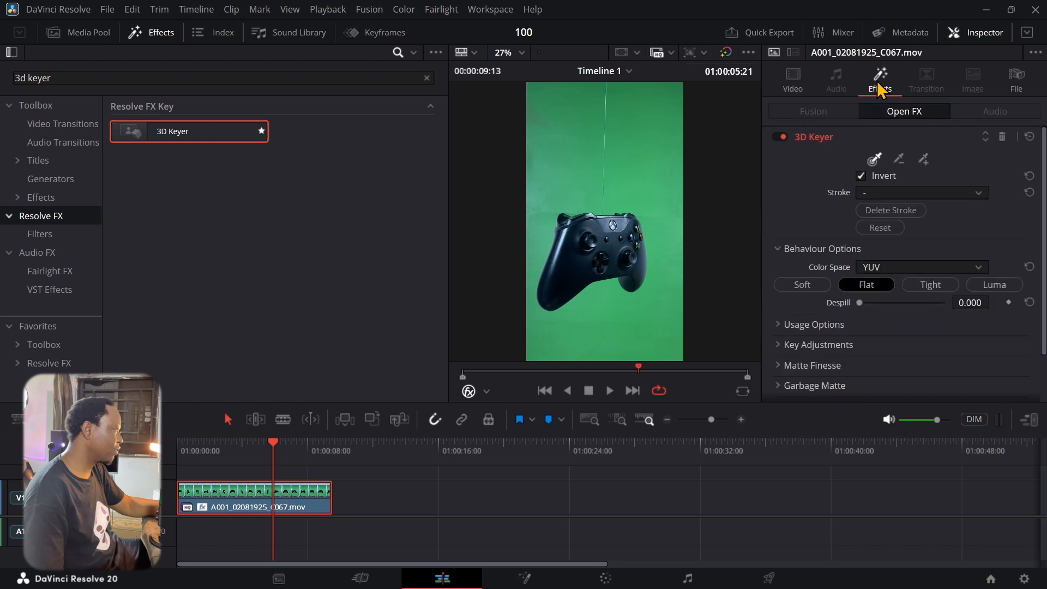
{"action": "left_click", "coordinate": [875, 163]}
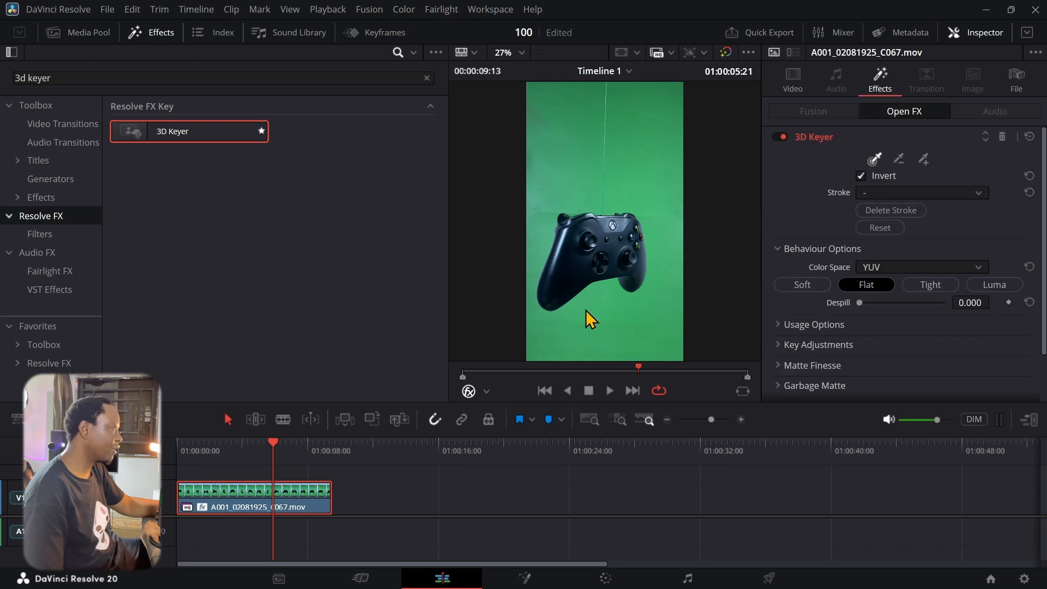
Sample the green backdrop with a 3D Keyer pick stroke, then bring up the Media Pool clips
{"action": "mouse_move", "coordinate": [598, 297]}
{"action": "left_mouse_down"}
{"action": "mouse_move", "coordinate": [642, 315]}
{"action": "mouse_move", "coordinate": [666, 304]}
{"action": "mouse_move", "coordinate": [676, 260]}
{"action": "mouse_move", "coordinate": [673, 105]}
{"action": "mouse_move", "coordinate": [600, 94]}
{"action": "mouse_move", "coordinate": [605, 149]}
{"action": "mouse_move", "coordinate": [597, 111]}
{"action": "mouse_move", "coordinate": [616, 86]}
{"action": "mouse_move", "coordinate": [597, 108]}
{"action": "mouse_move", "coordinate": [610, 109]}
{"action": "mouse_move", "coordinate": [604, 103]}
{"action": "mouse_move", "coordinate": [598, 198]}
{"action": "mouse_move", "coordinate": [565, 114]}
{"action": "mouse_move", "coordinate": [517, 92]}
{"action": "mouse_move", "coordinate": [532, 94]}
{"action": "mouse_move", "coordinate": [534, 108]}
{"action": "mouse_move", "coordinate": [528, 84]}
{"action": "mouse_move", "coordinate": [581, 189]}
{"action": "mouse_move", "coordinate": [604, 207]}
{"action": "mouse_move", "coordinate": [587, 189]}
{"action": "mouse_move", "coordinate": [541, 201]}
{"action": "mouse_move", "coordinate": [526, 298]}
{"action": "left_mouse_up"}
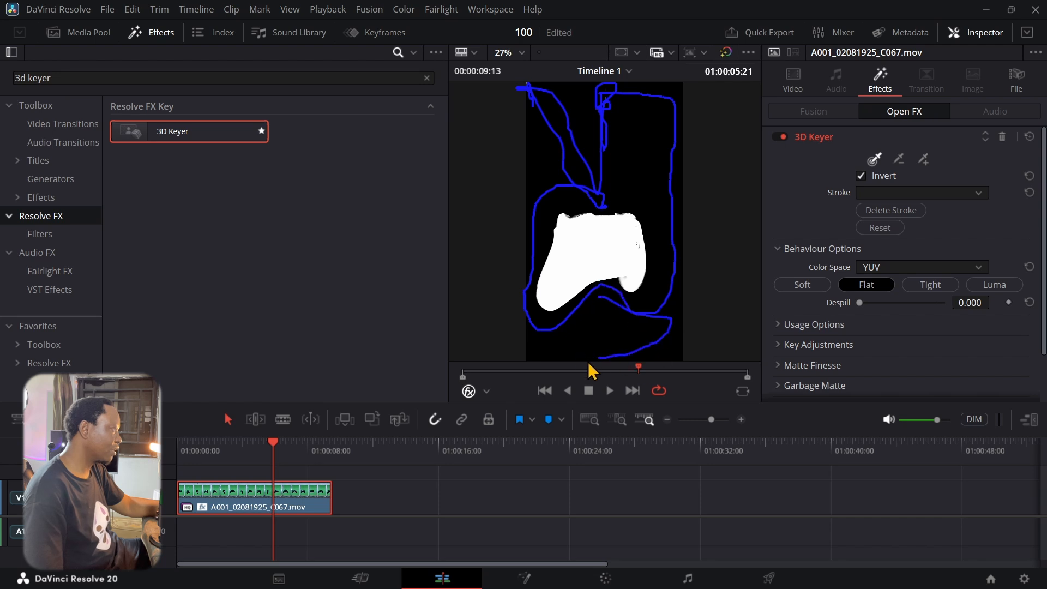
{"action": "left_click_drag", "start_coordinate": [569, 336], "coordinate": [553, 341]}
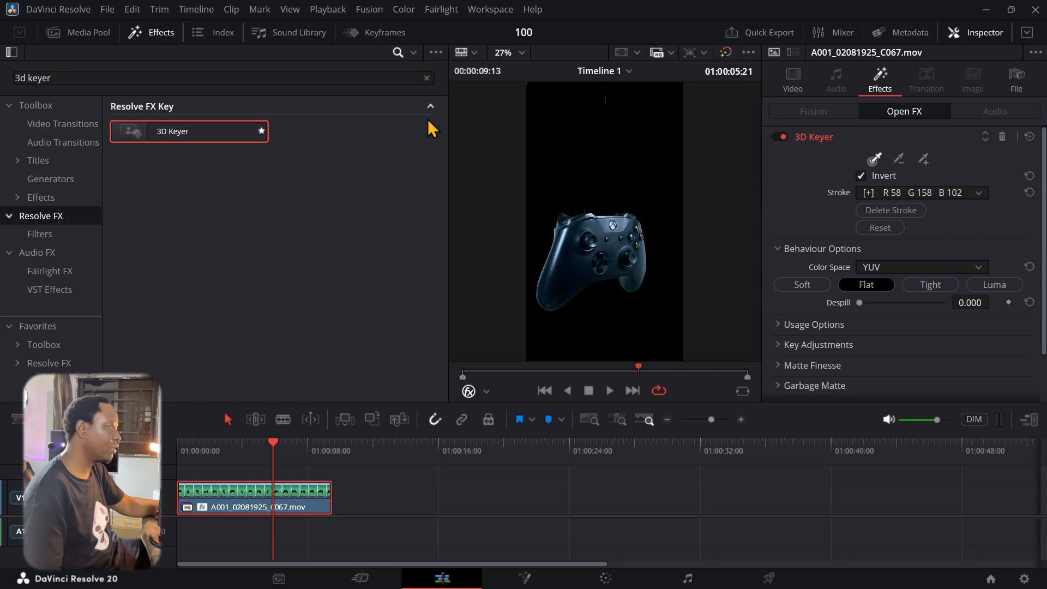
{"action": "left_click", "coordinate": [88, 33]}
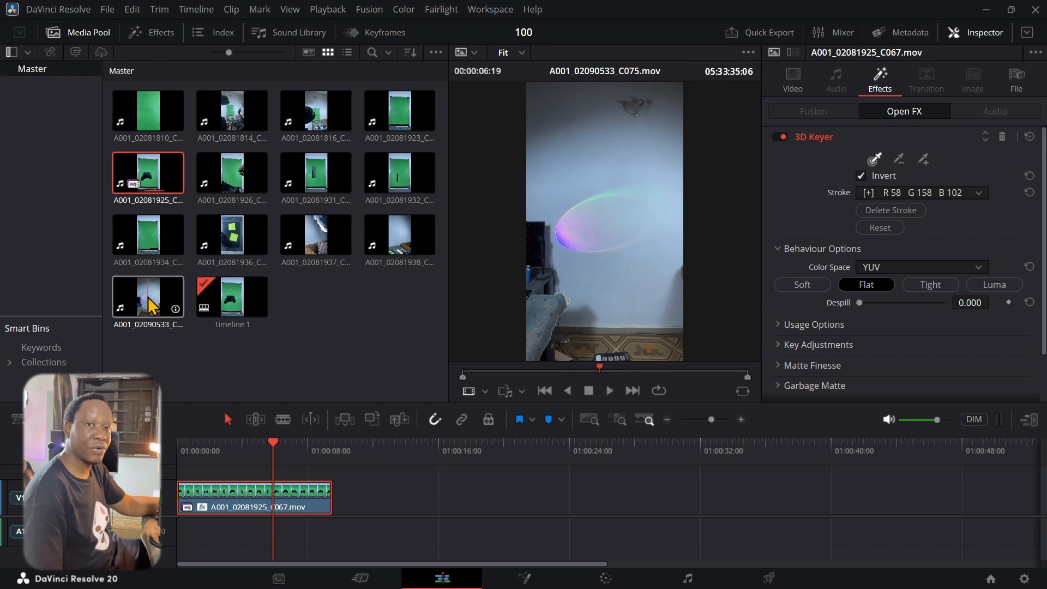
Add room clip A001_02090533_C075.mov without audio on V1 at the start, with the controller on V2
{"action": "left_click_drag", "start_coordinate": [148, 297], "coordinate": [419, 539]}
{"action": "left_click", "coordinate": [419, 540]}
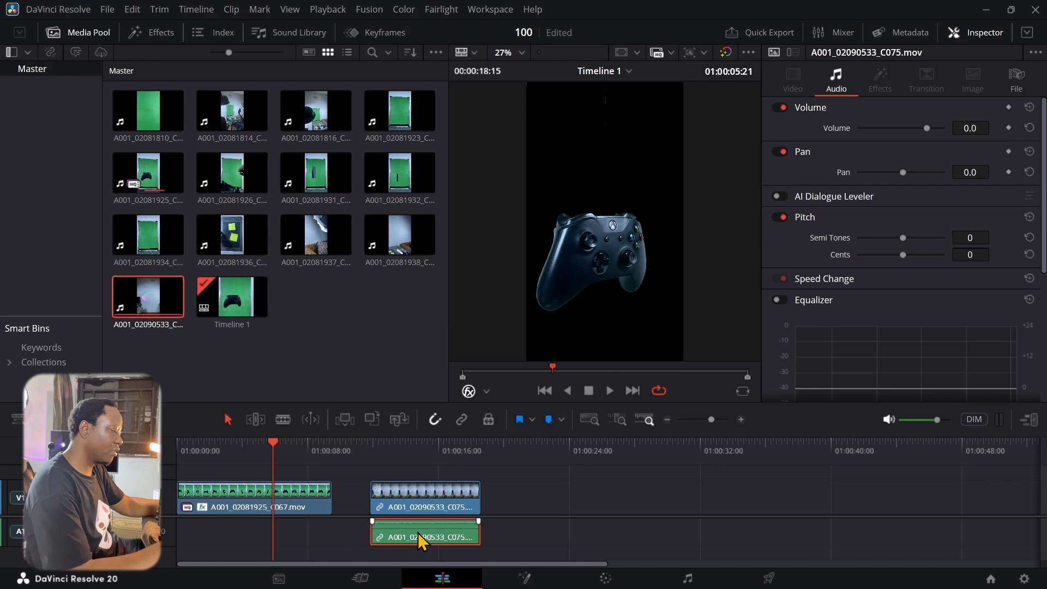
{"action": "key", "text": "Delete"}
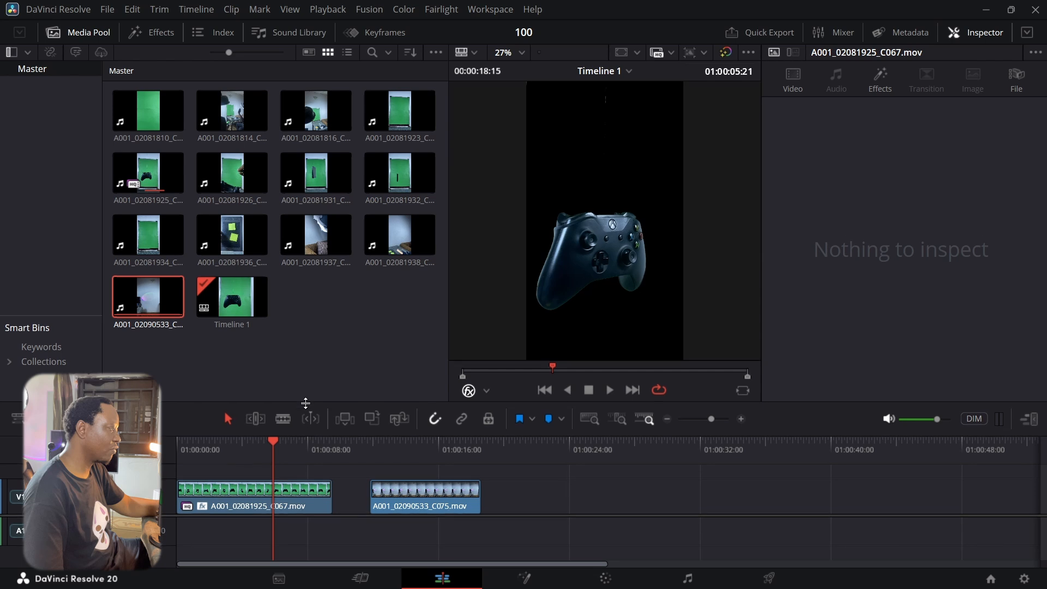
{"action": "left_click_drag", "start_coordinate": [305, 429], "coordinate": [305, 365]}
{"action": "left_click_drag", "start_coordinate": [285, 467], "coordinate": [285, 423]}
{"action": "left_click_drag", "start_coordinate": [418, 469], "coordinate": [218, 477]}
Trim the controller clip to end with the room clip and play back the composite
{"action": "left_click_drag", "start_coordinate": [273, 381], "coordinate": [287, 381]}
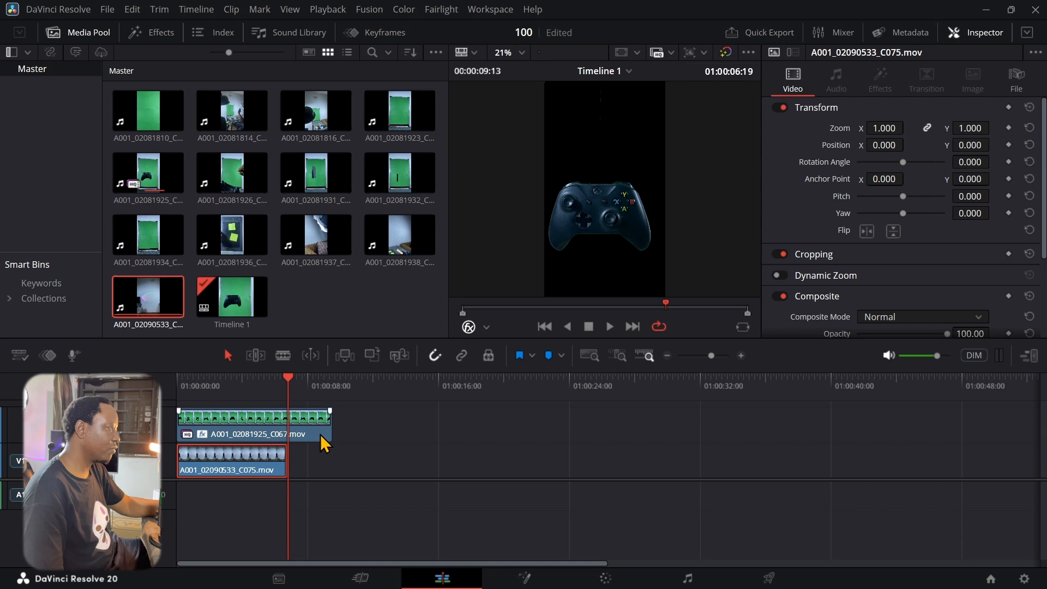
{"action": "left_click_drag", "start_coordinate": [334, 431], "coordinate": [287, 430]}
{"action": "left_click_drag", "start_coordinate": [282, 388], "coordinate": [177, 385]}
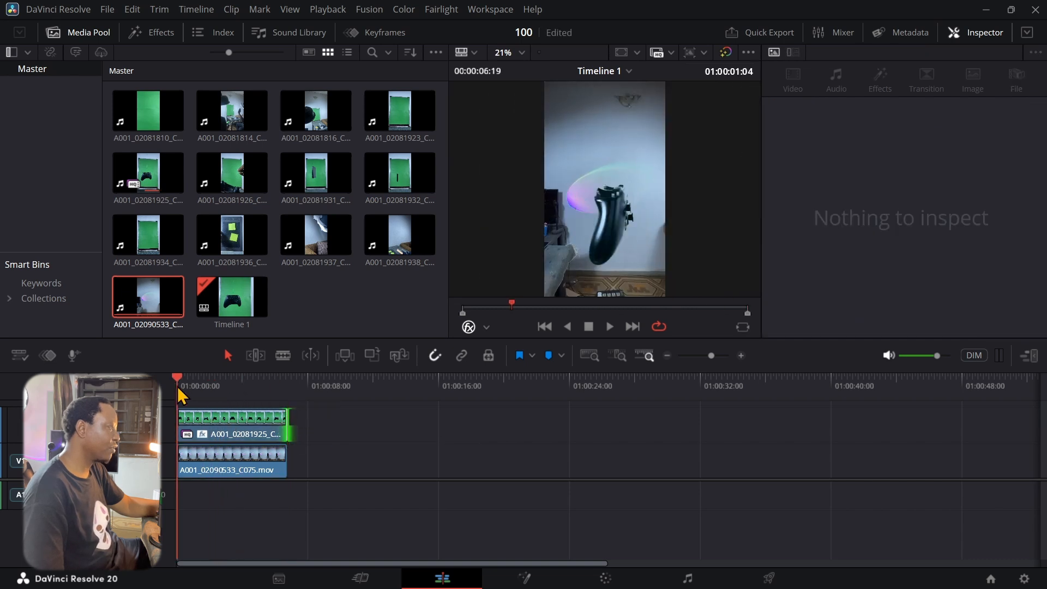
{"action": "left_click", "coordinate": [609, 326]}
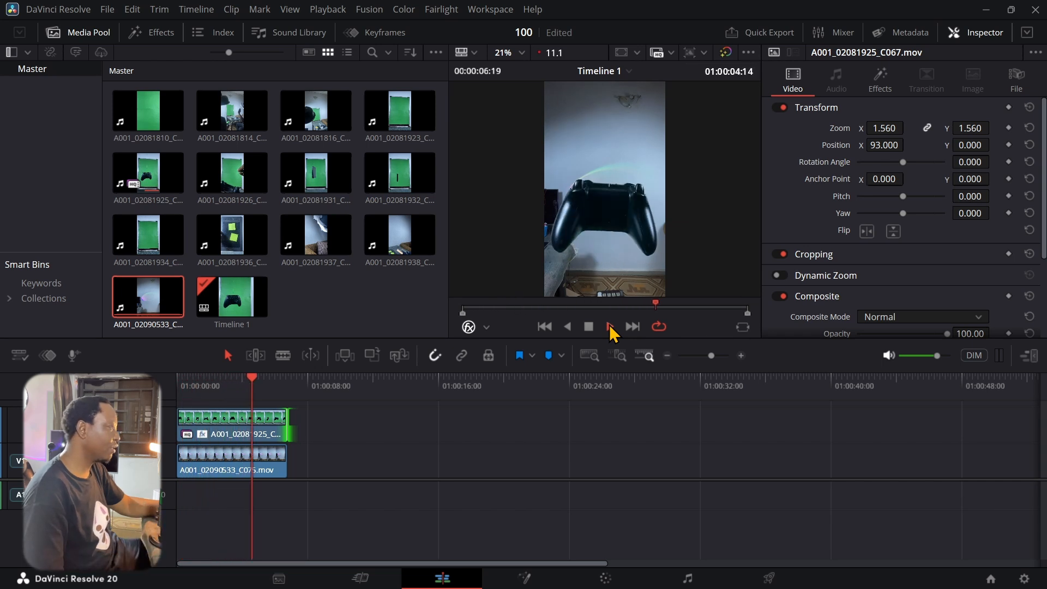
{"action": "left_click", "coordinate": [588, 326]}
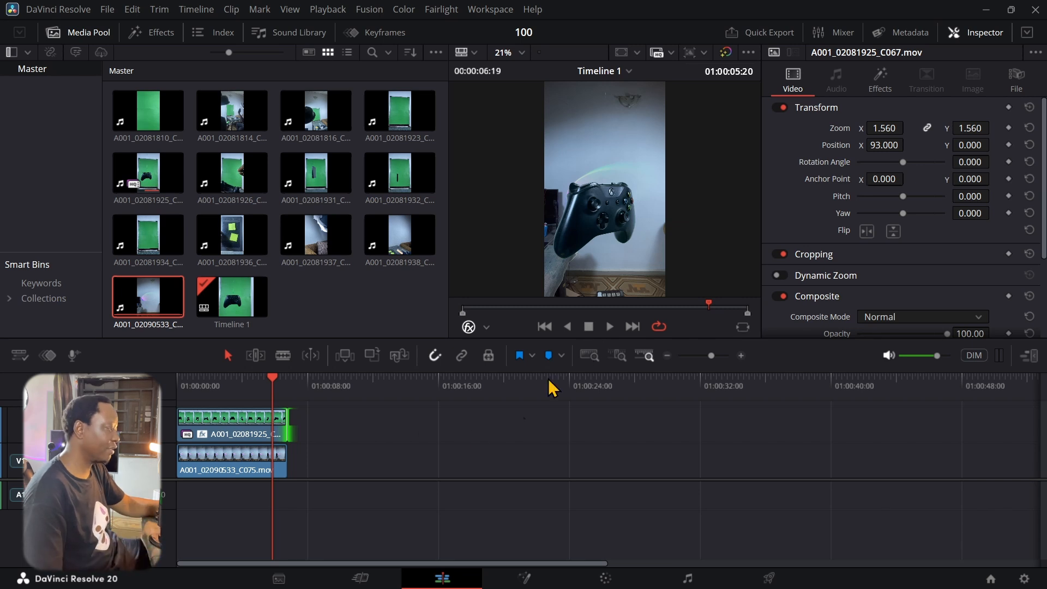
{"action": "left_click_drag", "start_coordinate": [273, 381], "coordinate": [316, 388]}
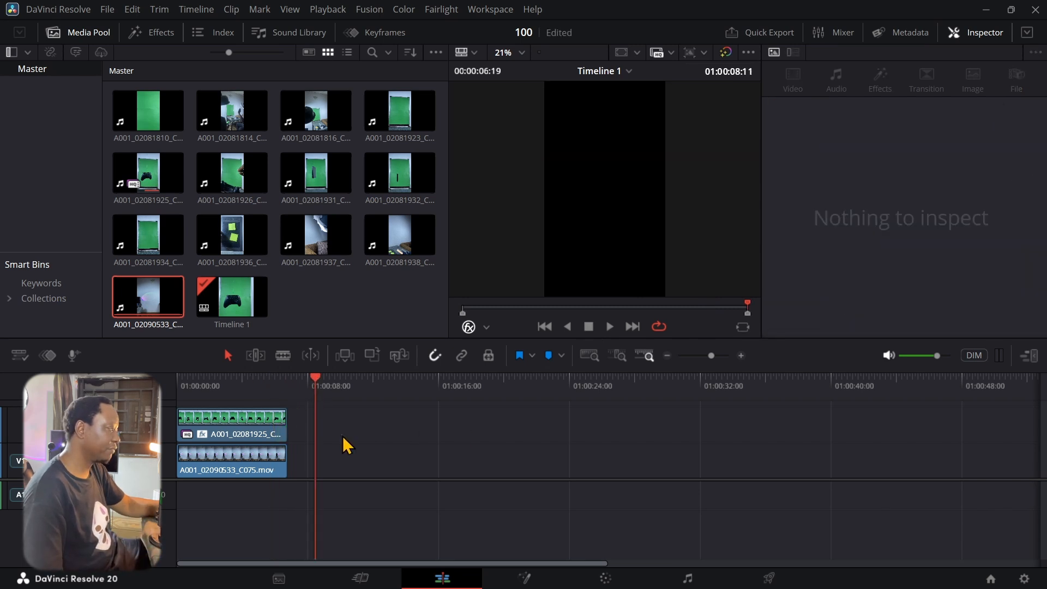
Park the playhead past the clips' end and browse the Effects library, clearing the '3d keyer' search
{"action": "left_click", "coordinate": [314, 380]}
{"action": "left_click", "coordinate": [311, 380]}
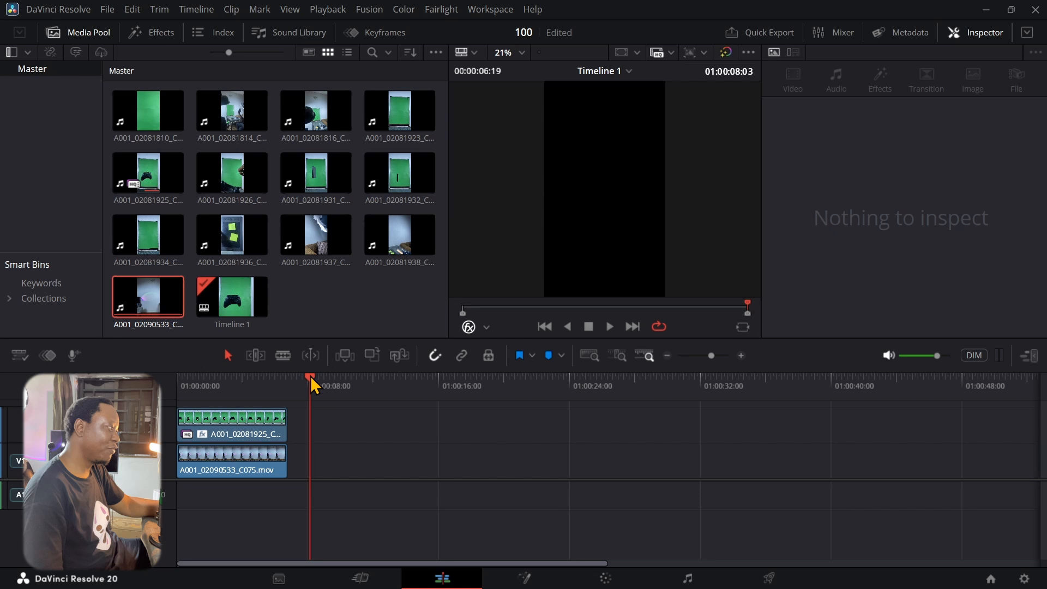
{"action": "left_click", "coordinate": [137, 34]}
{"action": "scroll", "coordinate": [77, 247], "scroll_direction": "down", "scroll_amount": 3}
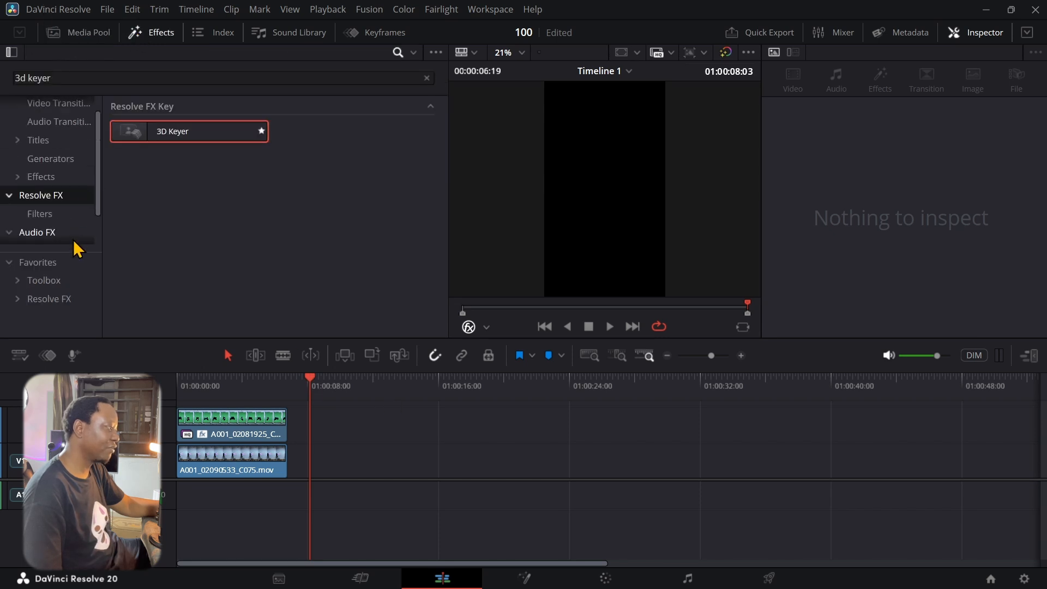
{"action": "left_click", "coordinate": [46, 283]}
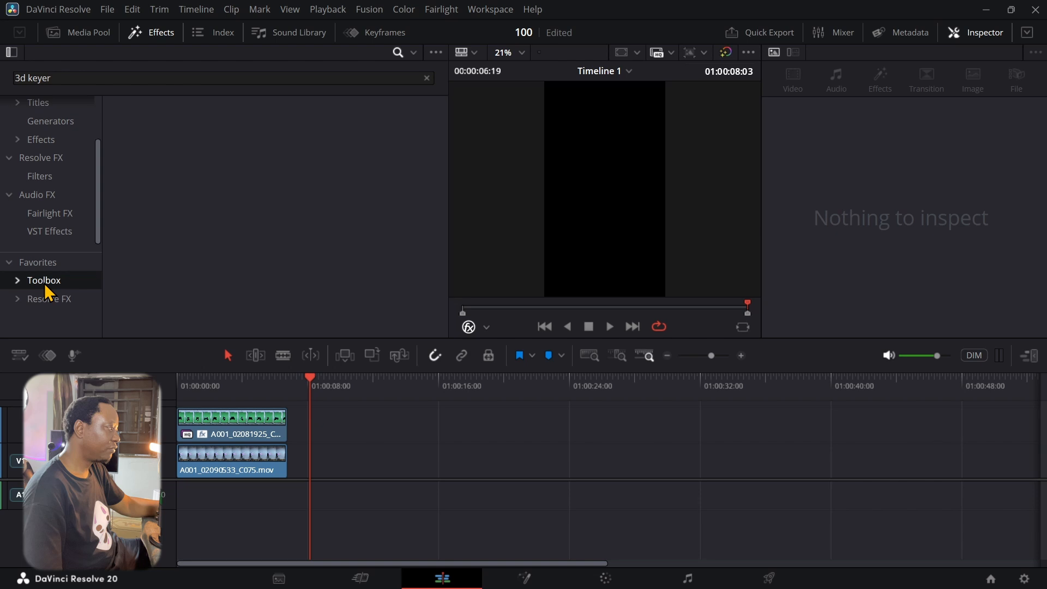
{"action": "left_click", "coordinate": [42, 138]}
{"action": "left_click", "coordinate": [41, 125]}
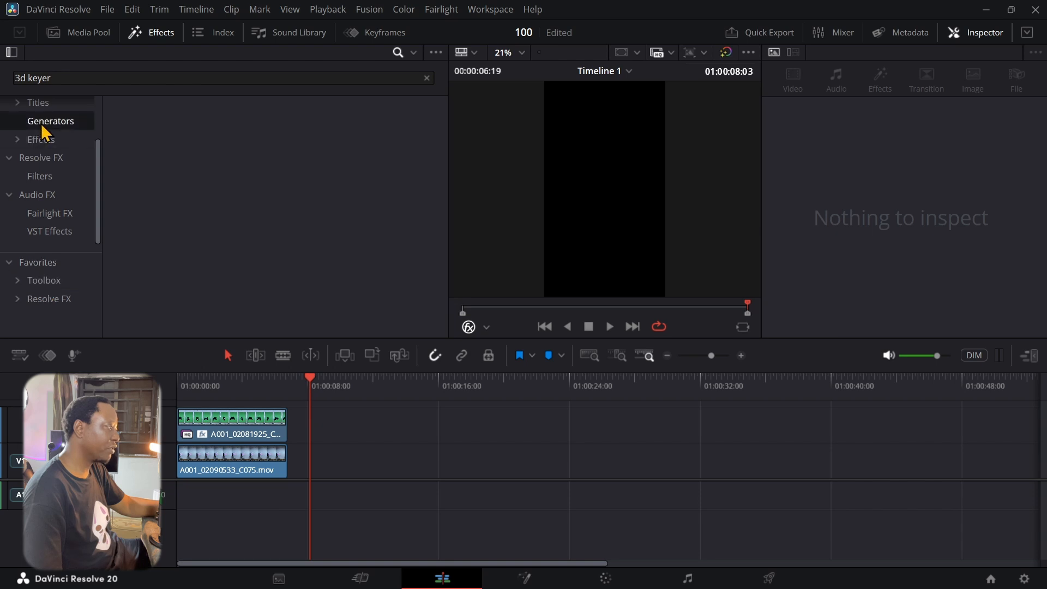
{"action": "left_click", "coordinate": [426, 78]}
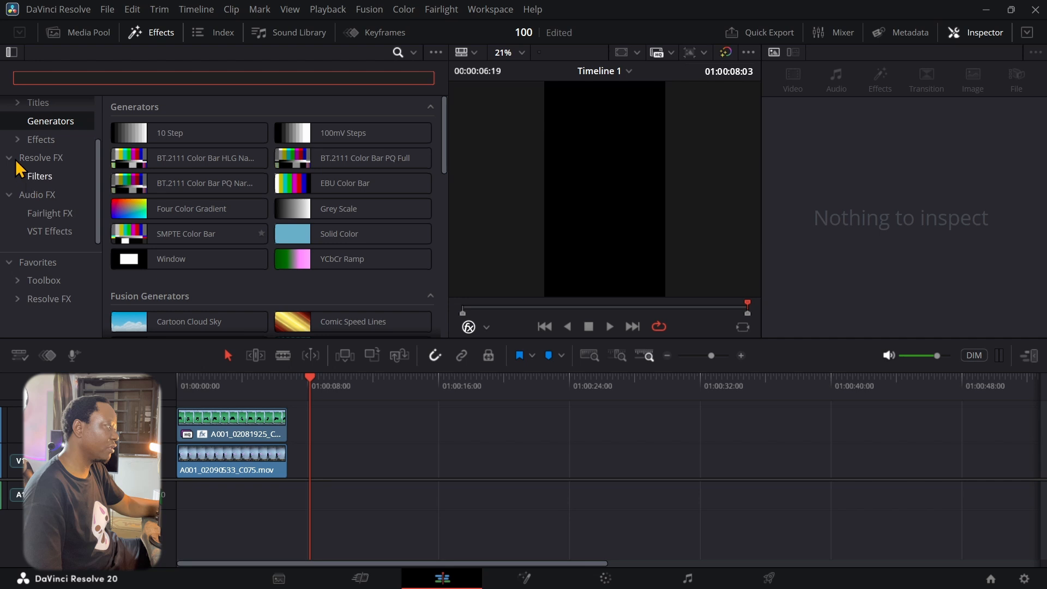
{"action": "left_click", "coordinate": [34, 268]}
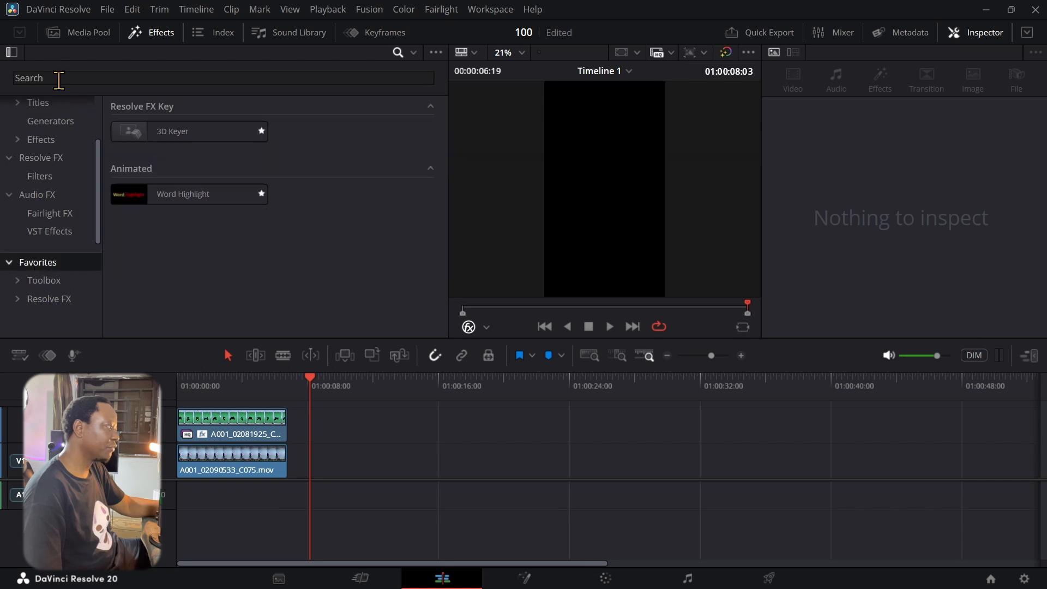
Search the Generators for 'sol' and drop a Solid Color clip after the room clip
{"action": "left_click", "coordinate": [61, 119]}
{"action": "left_click", "coordinate": [74, 74]}
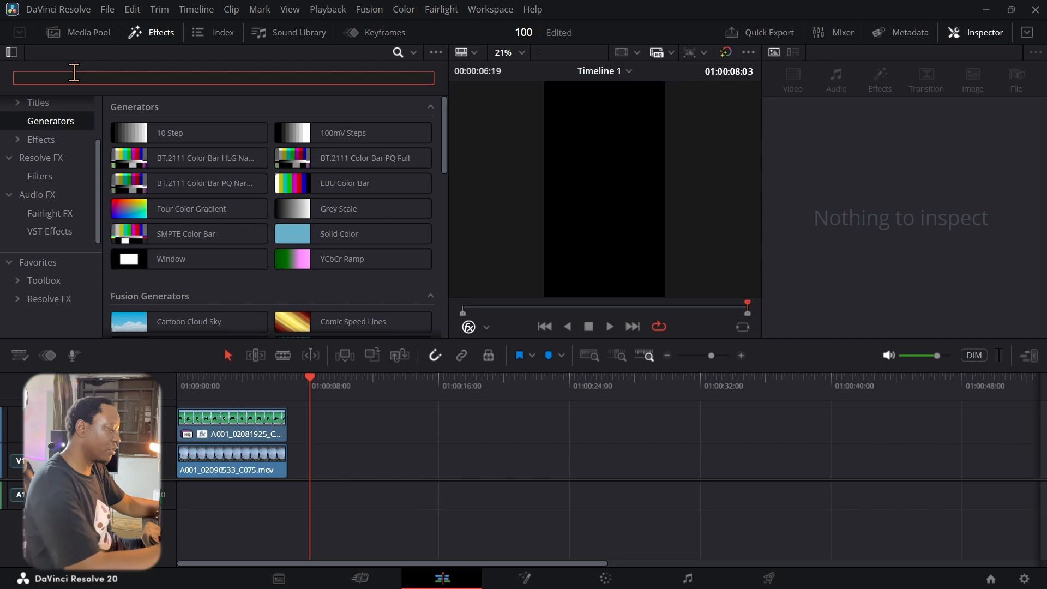
{"action": "type", "text": "cart"}
{"action": "key", "text": "BackSpace"}
{"action": "key", "text": "BackSpace"}
{"action": "key", "text": "BackSpace"}
{"action": "key", "text": "BackSpace"}
{"action": "type", "text": "fusi"}
{"action": "type", "text": "o"}
{"action": "key", "text": "BackSpace"}
{"action": "key", "text": "BackSpace"}
{"action": "key", "text": "BackSpace"}
{"action": "key", "text": "BackSpace"}
{"action": "key", "text": "BackSpace"}
{"action": "type", "text": "sol"}
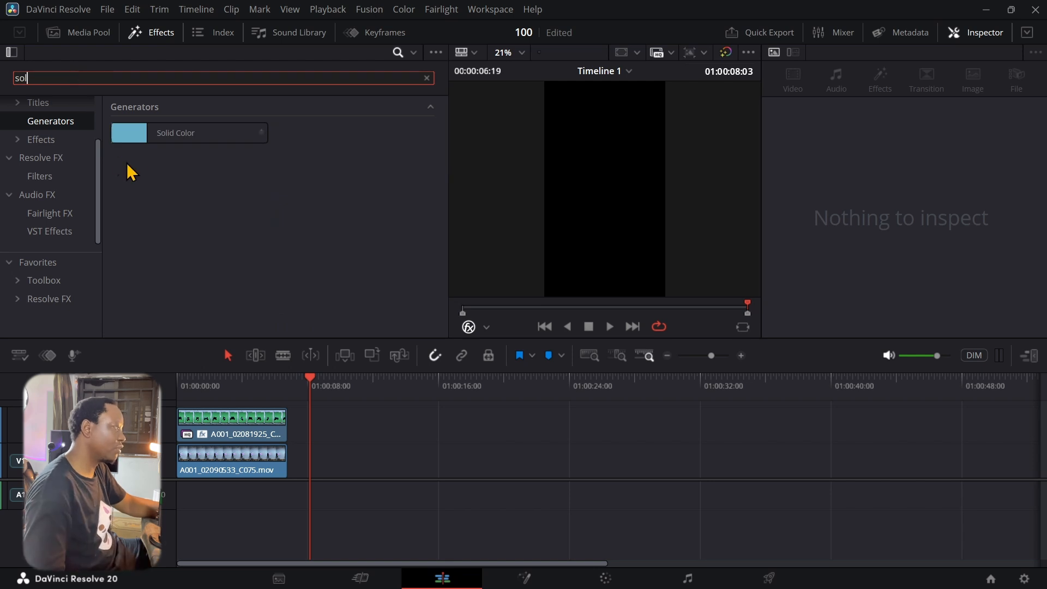
{"action": "left_click_drag", "start_coordinate": [131, 135], "coordinate": [325, 467]}
Line the controller clip up above the Solid Color clip and select the solid
{"action": "left_click_drag", "start_coordinate": [240, 436], "coordinate": [380, 438]}
{"action": "left_click_drag", "start_coordinate": [332, 388], "coordinate": [358, 384]}
{"action": "left_click", "coordinate": [373, 451]}
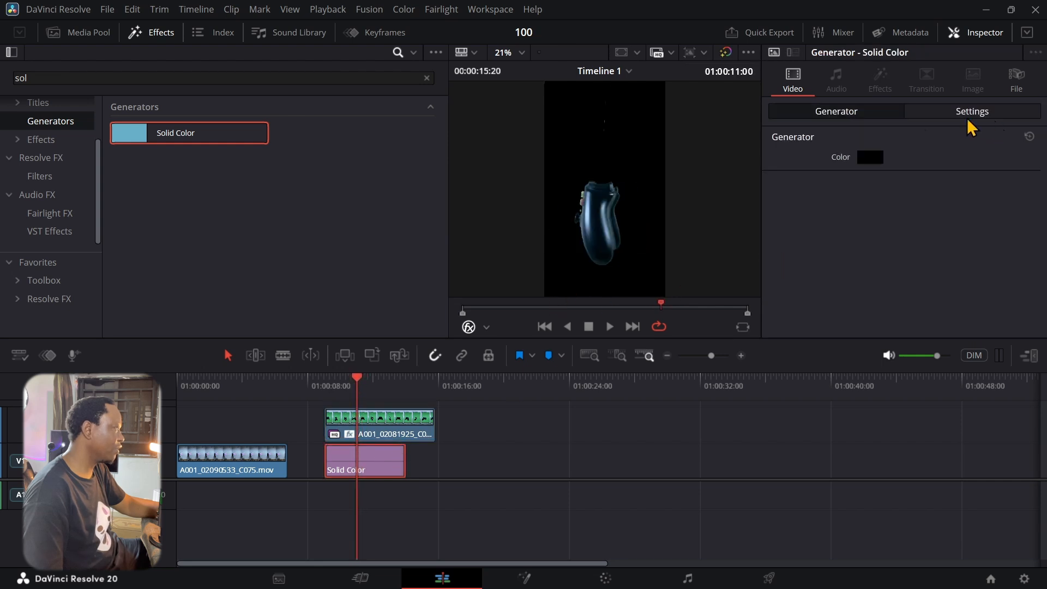
Set the Solid Color to dark red (#aa0000) and play the preview
{"action": "left_click", "coordinate": [870, 158]}
{"action": "left_click_drag", "start_coordinate": [620, 212], "coordinate": [621, 189]}
{"action": "left_click", "coordinate": [442, 193]}
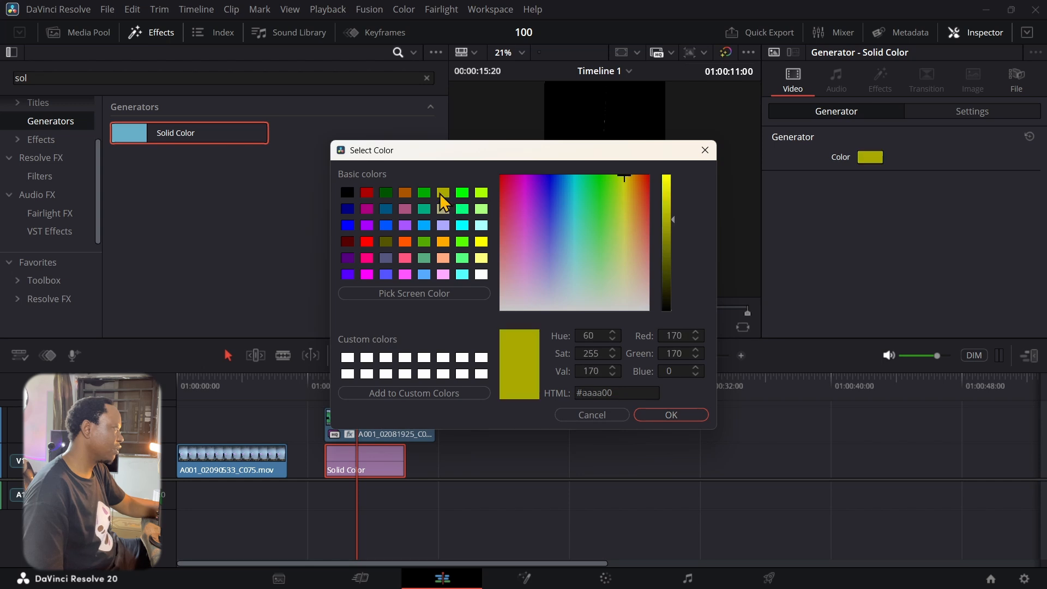
{"action": "left_click", "coordinate": [366, 194]}
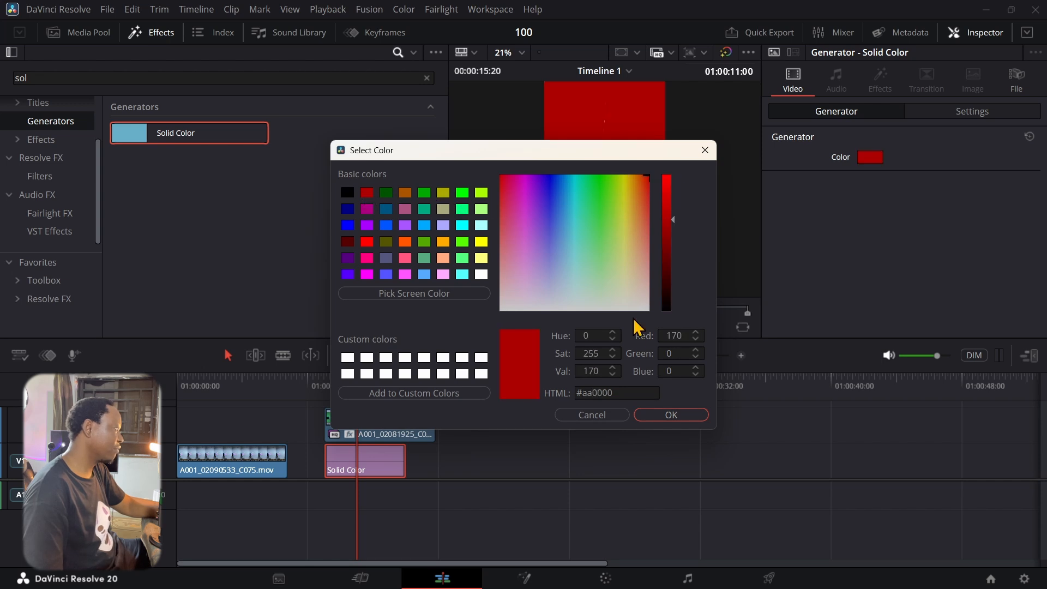
{"action": "left_click", "coordinate": [671, 415]}
{"action": "left_click", "coordinate": [611, 330]}
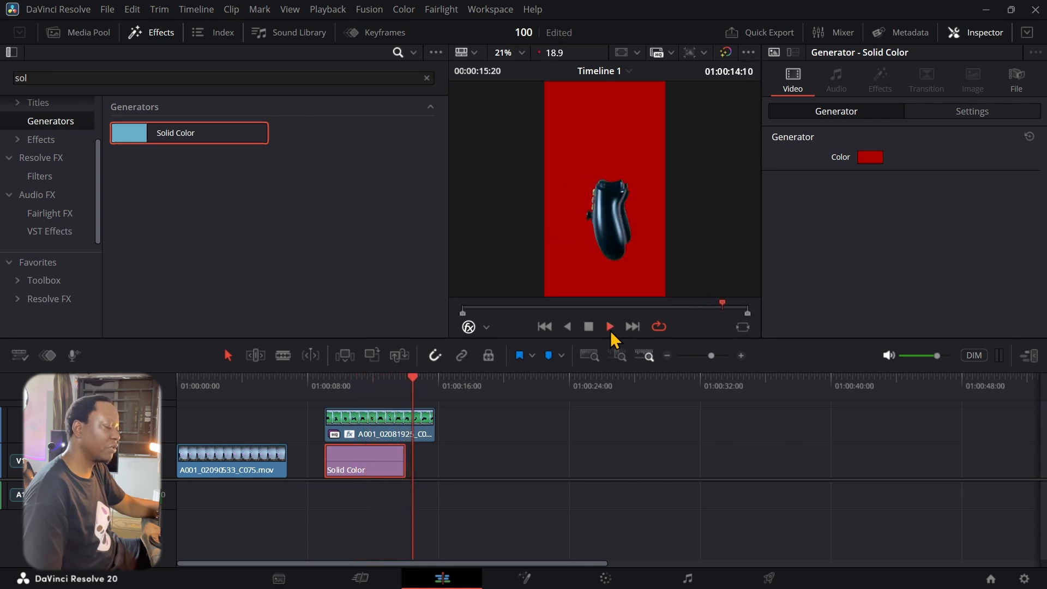
Move the keyed controller clip to the timeline start and delete the Solid Color clip
{"action": "left_click", "coordinate": [589, 327]}
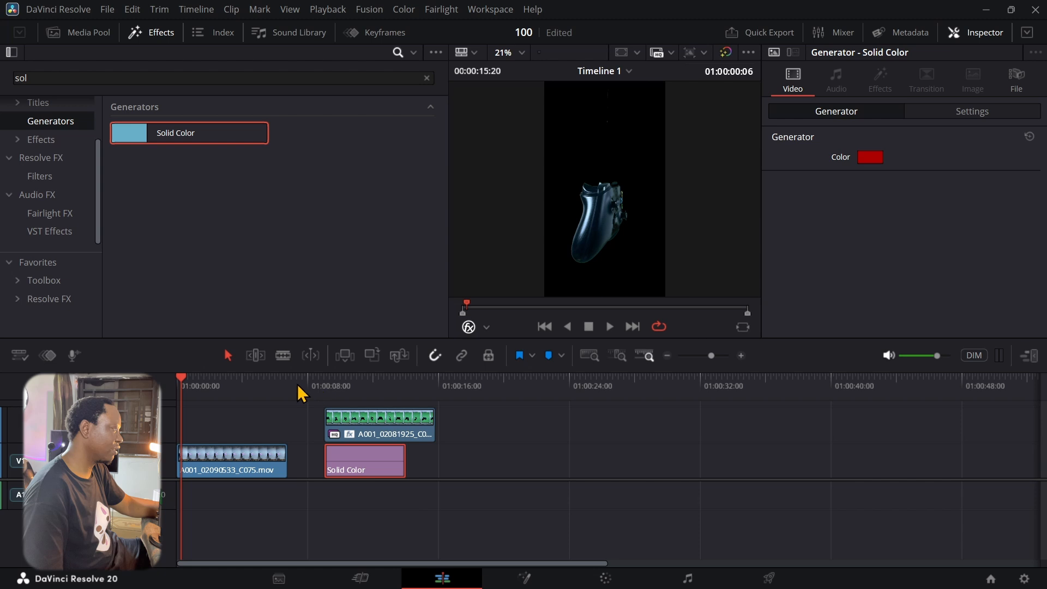
{"action": "left_click_drag", "start_coordinate": [378, 424], "coordinate": [207, 431]}
{"action": "left_click", "coordinate": [375, 456]}
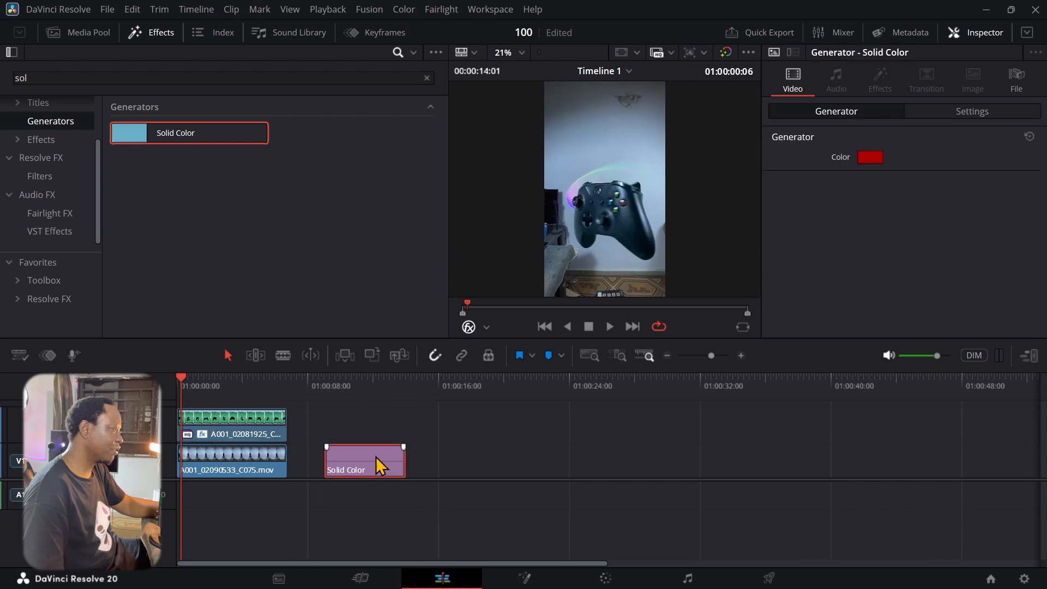
{"action": "key", "text": "Delete"}
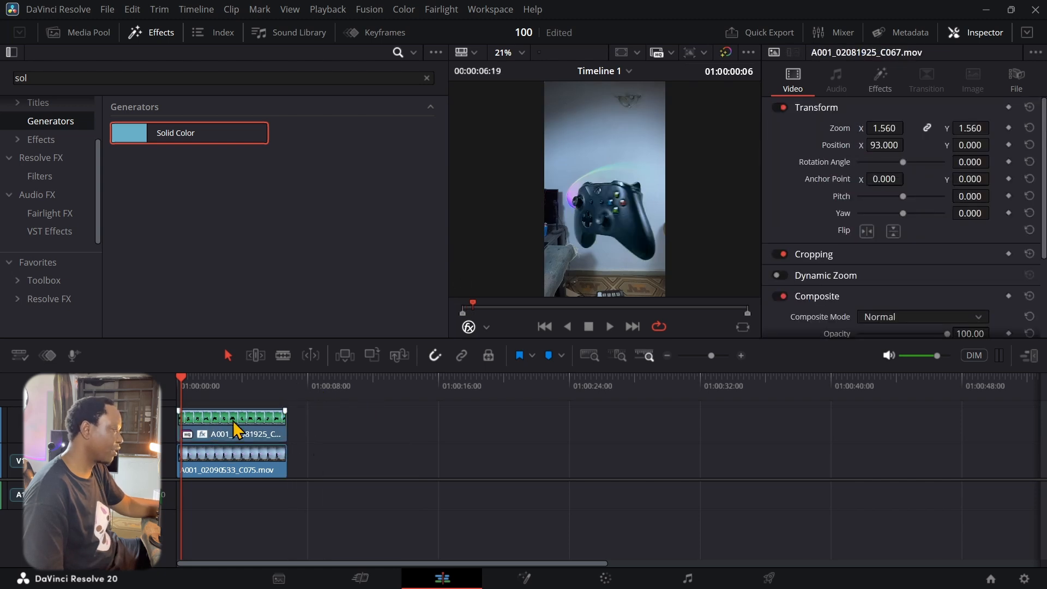
Raise the controller clip's 3D Keyer Despill from 0.000 to 0.868
{"action": "left_click_drag", "start_coordinate": [246, 374], "coordinate": [247, 387]}
{"action": "left_click_drag", "start_coordinate": [183, 403], "coordinate": [214, 403]}
{"action": "left_click", "coordinate": [245, 446]}
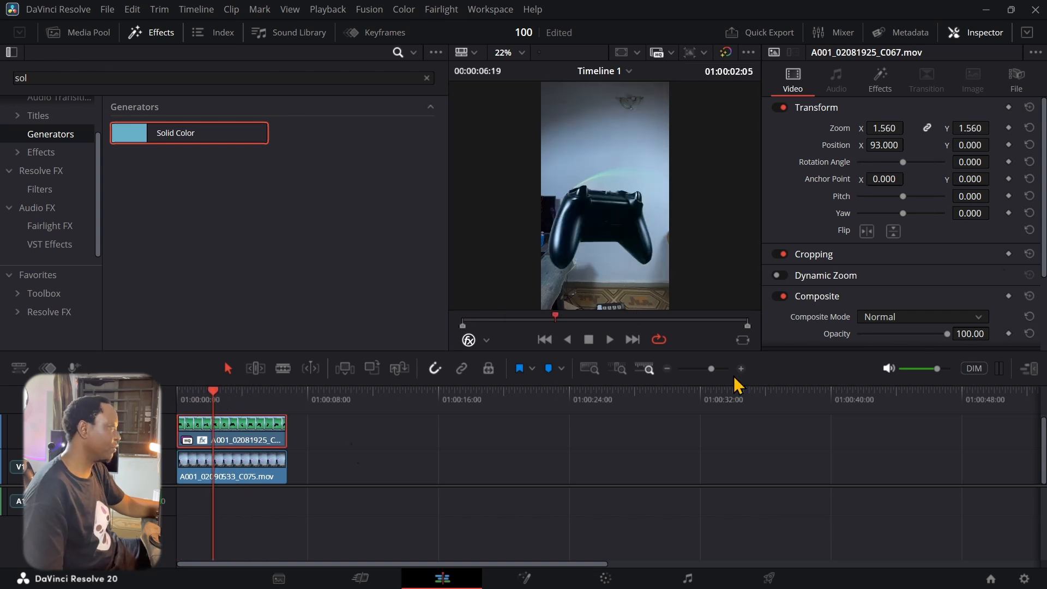
{"action": "left_click", "coordinate": [884, 84]}
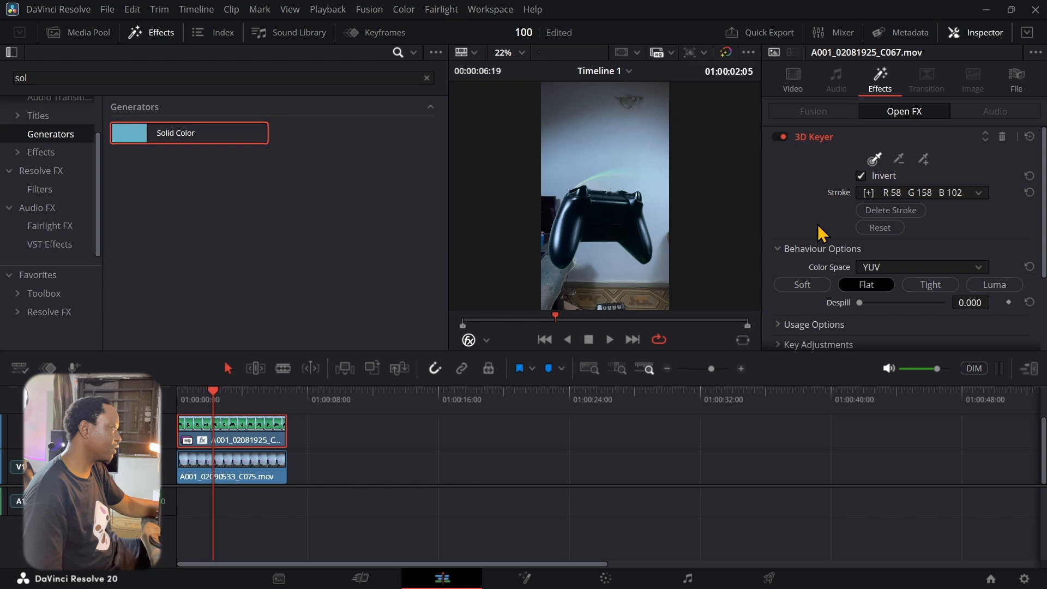
{"action": "scroll", "coordinate": [809, 215], "scroll_direction": "down", "scroll_amount": 1}
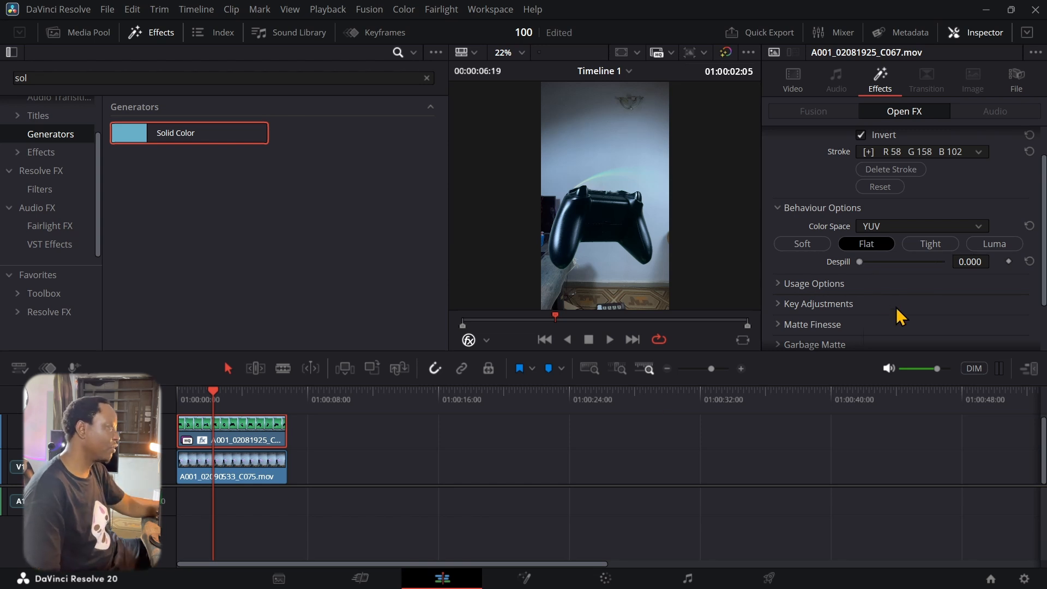
{"action": "left_click_drag", "start_coordinate": [677, 349], "coordinate": [675, 499]}
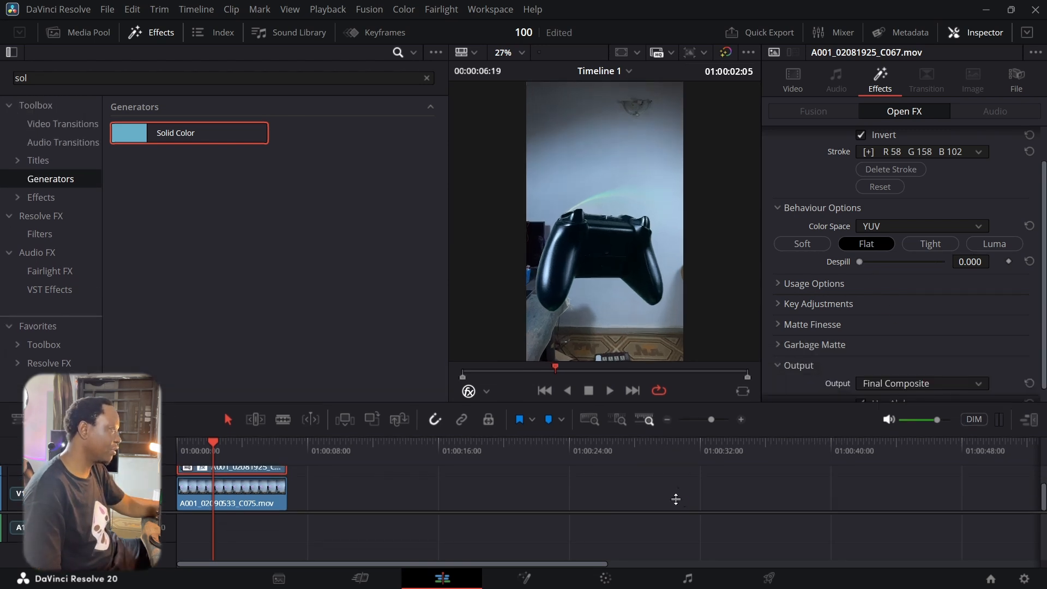
{"action": "left_click_drag", "start_coordinate": [877, 265], "coordinate": [936, 273]}
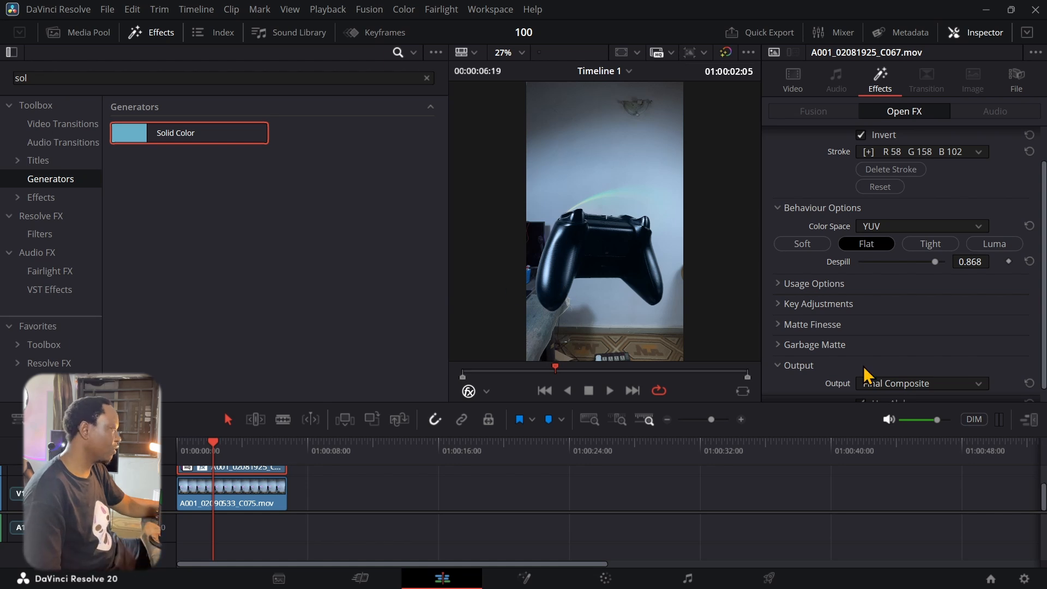
Set Matte Finesse Pre Filter 0.419, Clean Black 26.4, Clean White 15.5 and Black Clip 15.5
{"action": "left_click", "coordinate": [781, 325]}
{"action": "scroll", "coordinate": [782, 330], "scroll_direction": "down", "scroll_amount": 3}
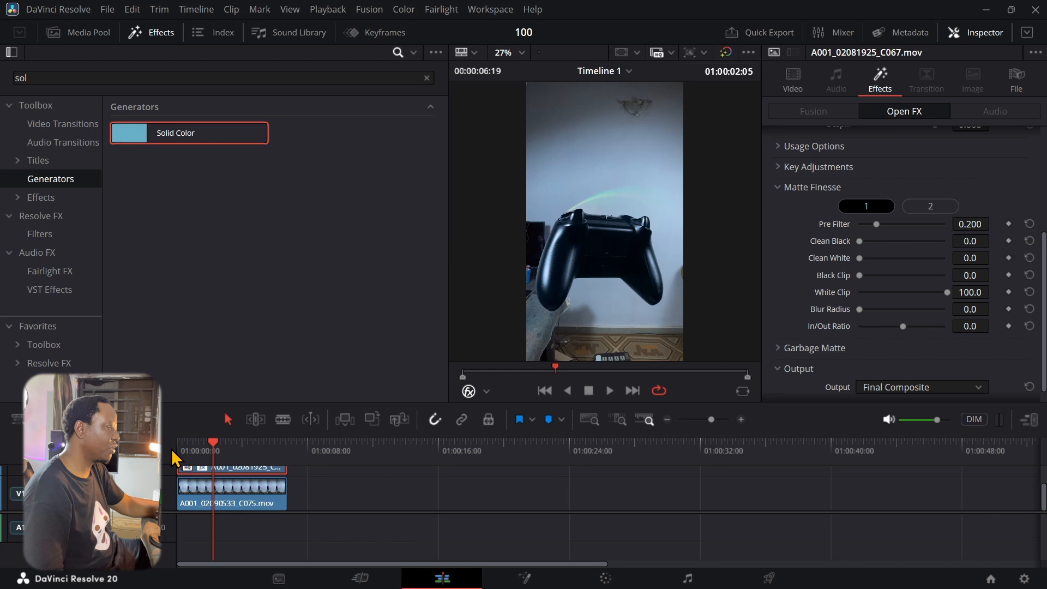
{"action": "left_click_drag", "start_coordinate": [212, 442], "coordinate": [236, 457]}
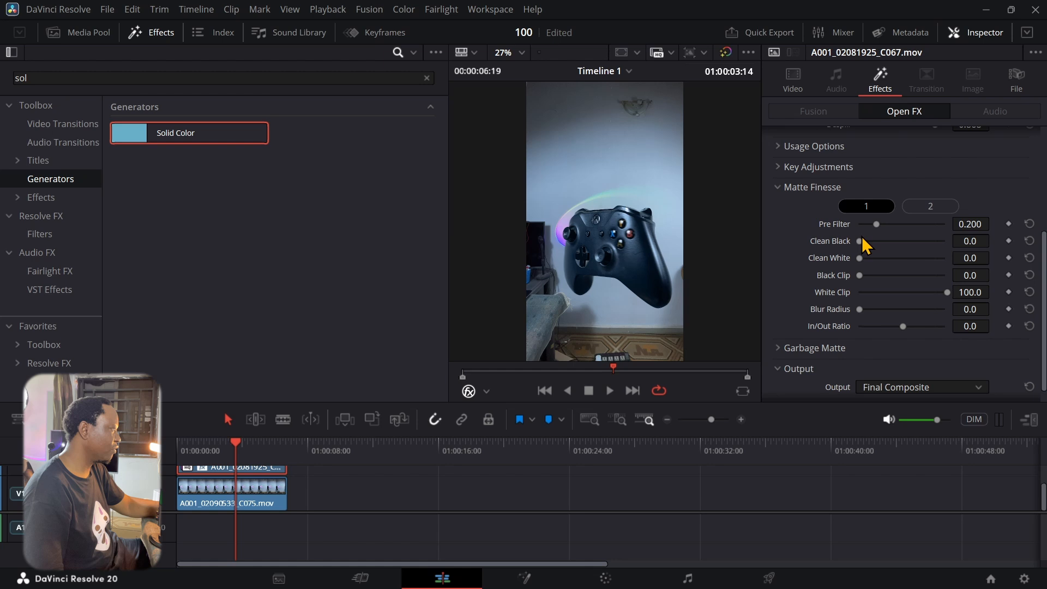
{"action": "left_click_drag", "start_coordinate": [876, 224], "coordinate": [838, 262]}
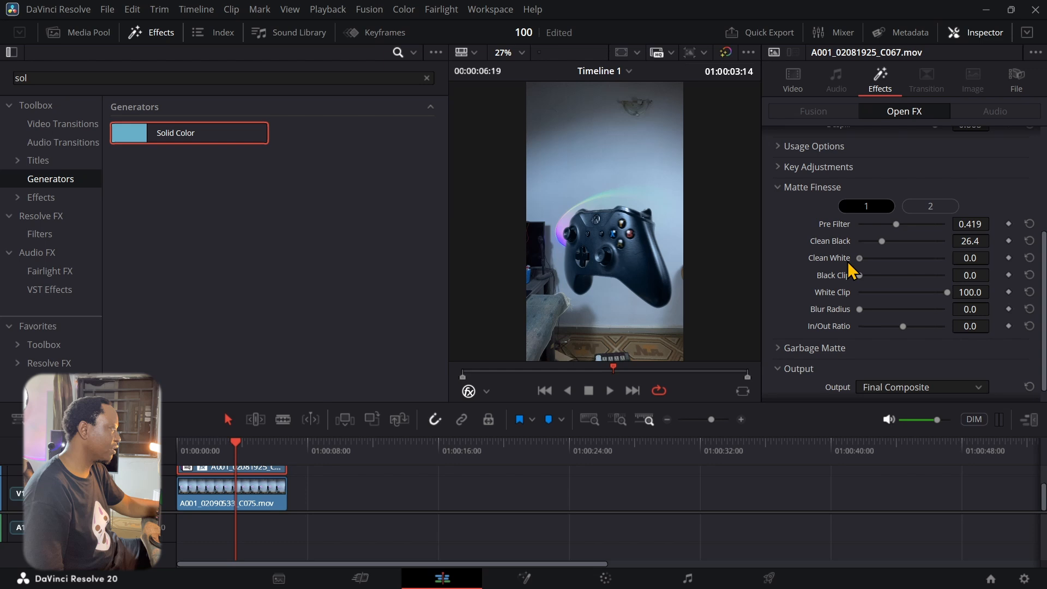
{"action": "left_click_drag", "start_coordinate": [903, 269], "coordinate": [821, 306]}
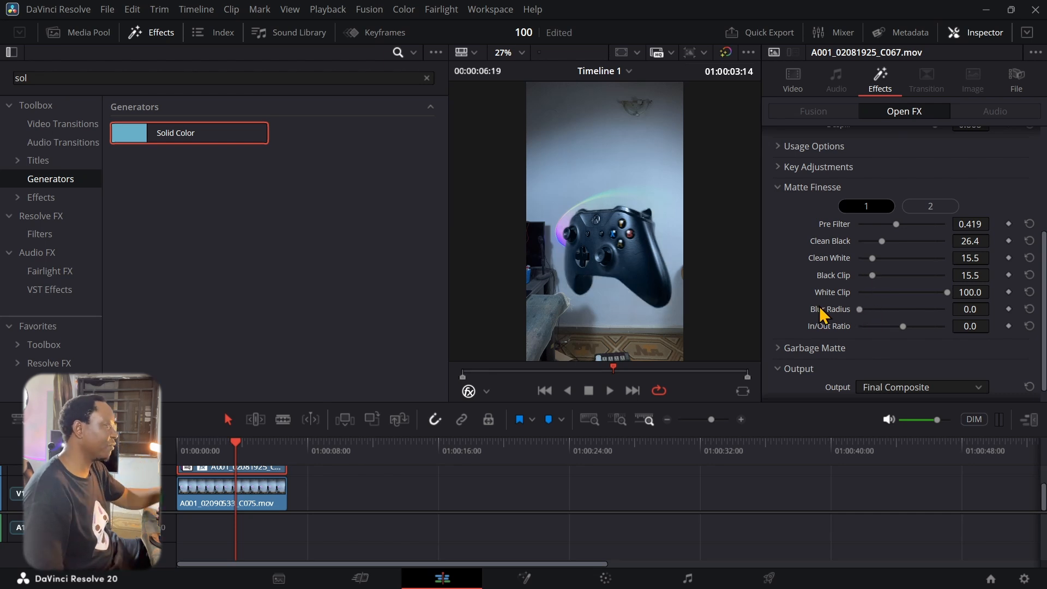
Play back the refined key, replaying the last second to review it
{"action": "left_click", "coordinate": [608, 391]}
{"action": "left_click_drag", "start_coordinate": [654, 377], "coordinate": [592, 380]}
{"action": "left_click", "coordinate": [607, 389]}
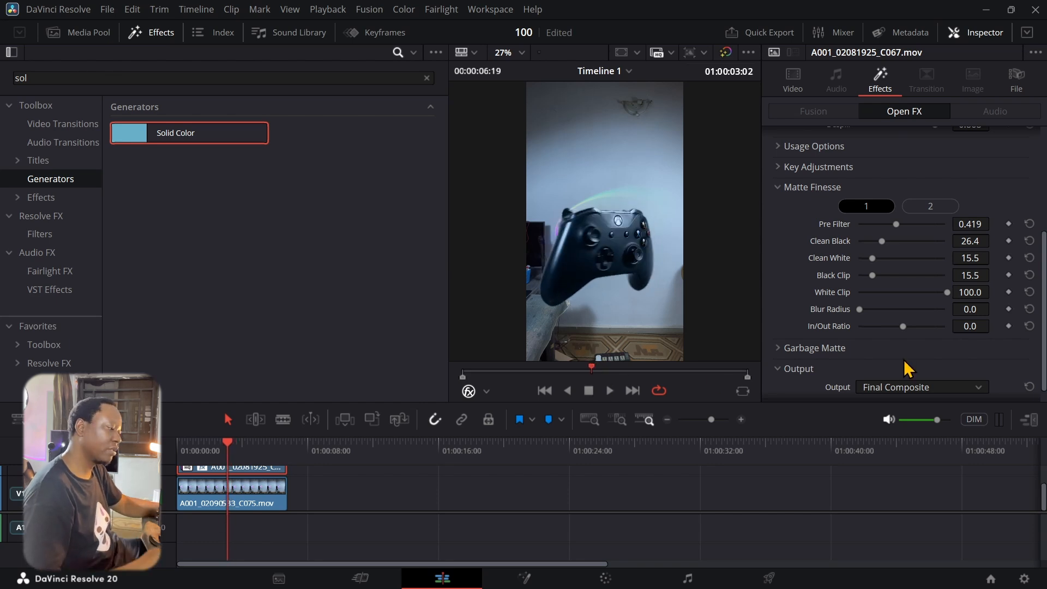
Try a Rectangle garbage matte, rotating, shrinking, inverting and moving it over the controller
{"action": "left_click", "coordinate": [779, 348]}
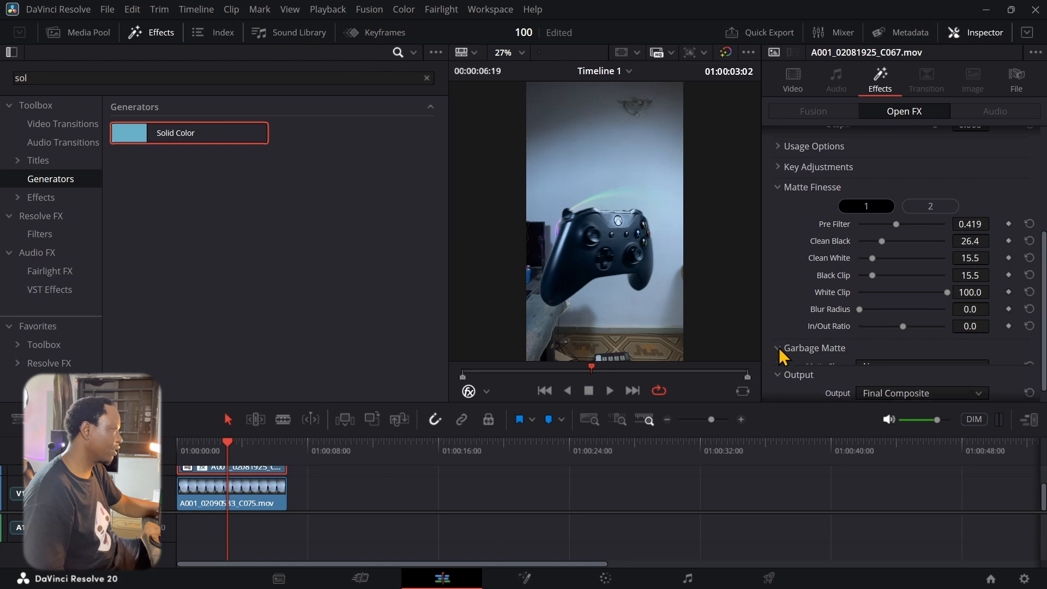
{"action": "scroll", "coordinate": [787, 303], "scroll_direction": "down", "scroll_amount": 1}
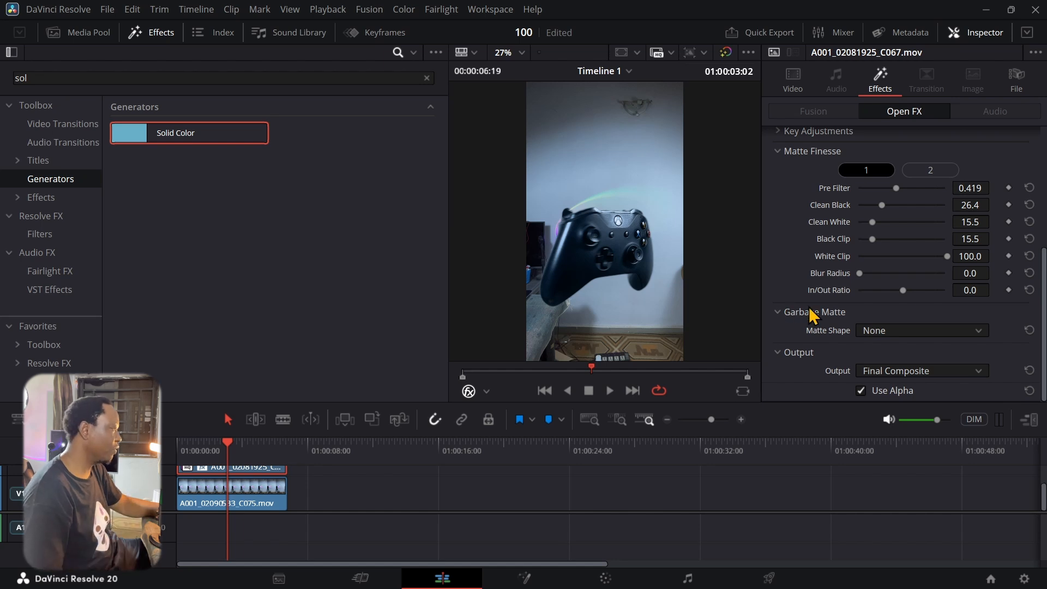
{"action": "left_click", "coordinate": [909, 333]}
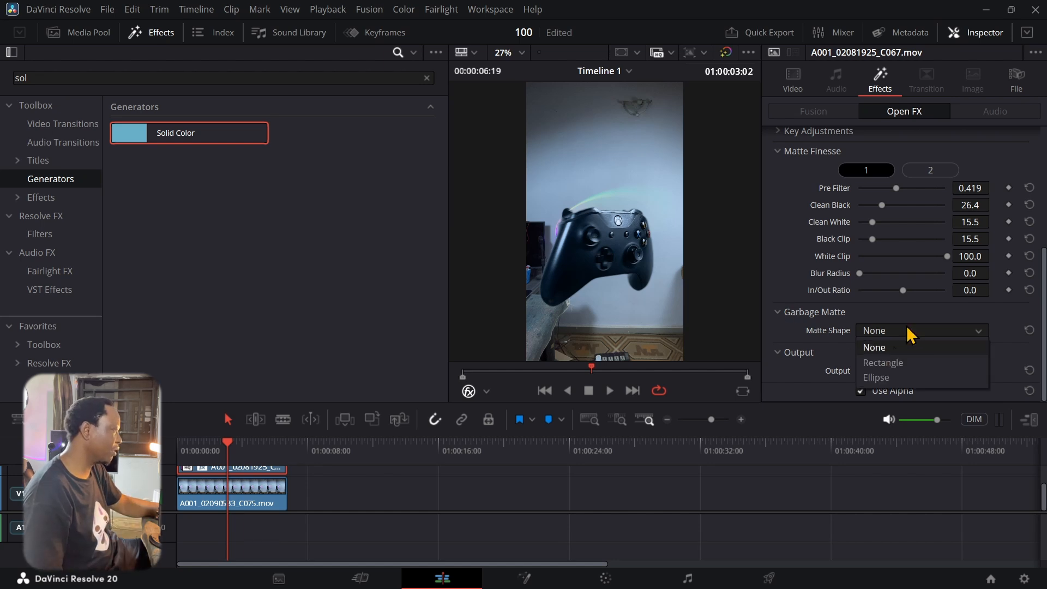
{"action": "left_click", "coordinate": [886, 364]}
{"action": "mouse_move", "coordinate": [632, 182]}
{"action": "left_mouse_down"}
{"action": "mouse_move", "coordinate": [637, 153]}
{"action": "mouse_move", "coordinate": [645, 159]}
{"action": "mouse_move", "coordinate": [631, 181]}
{"action": "left_mouse_up"}
{"action": "left_click_drag", "start_coordinate": [692, 328], "coordinate": [619, 341]}
{"action": "left_click", "coordinate": [859, 364]}
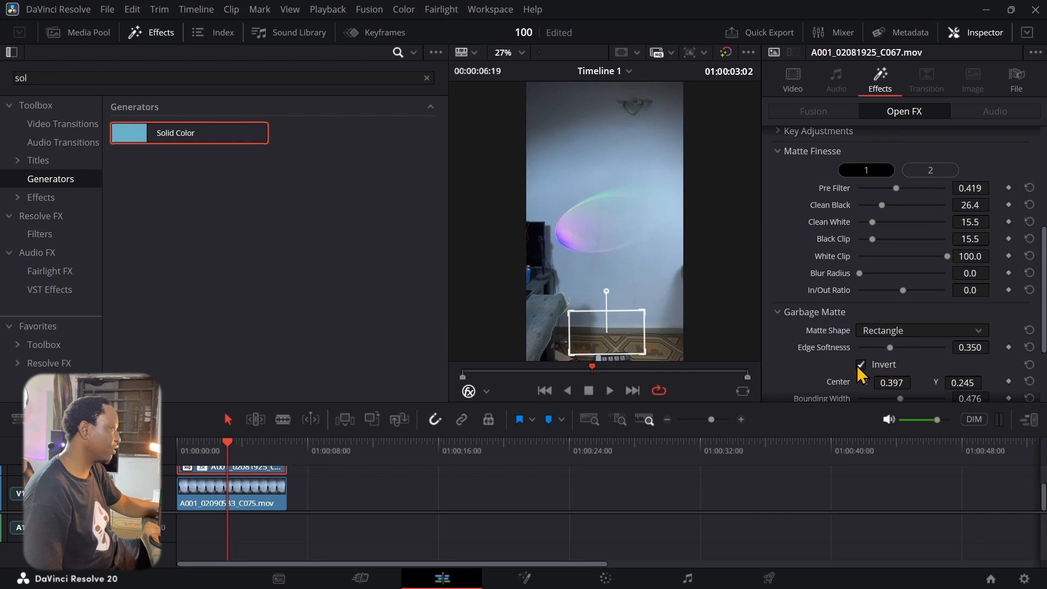
{"action": "left_click_drag", "start_coordinate": [641, 349], "coordinate": [678, 314]}
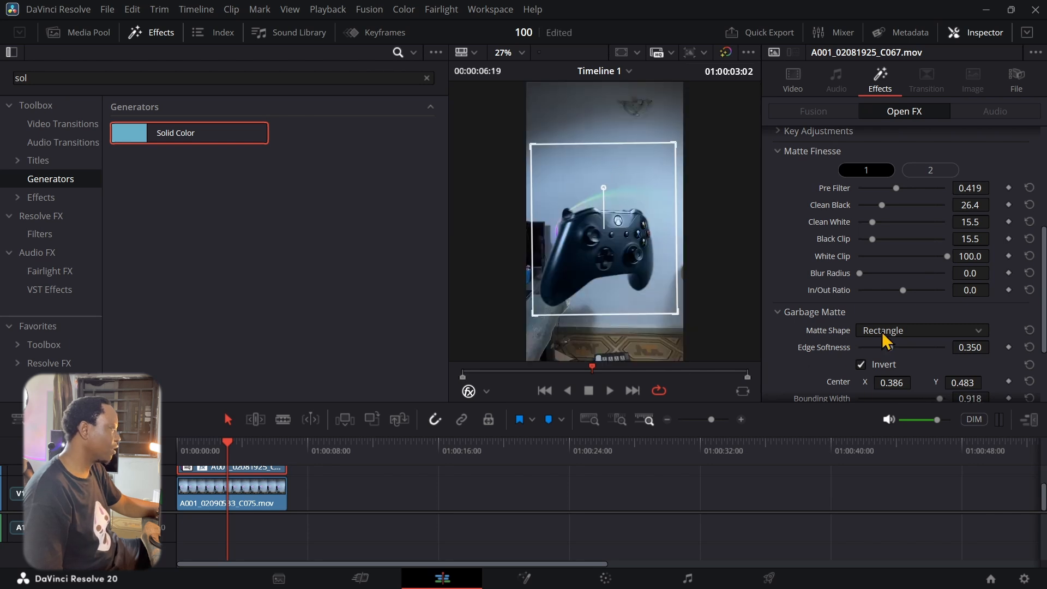
Set the garbage Matte Shape back to None and scrub to check the key
{"action": "left_click", "coordinate": [883, 332]}
{"action": "left_click", "coordinate": [878, 348]}
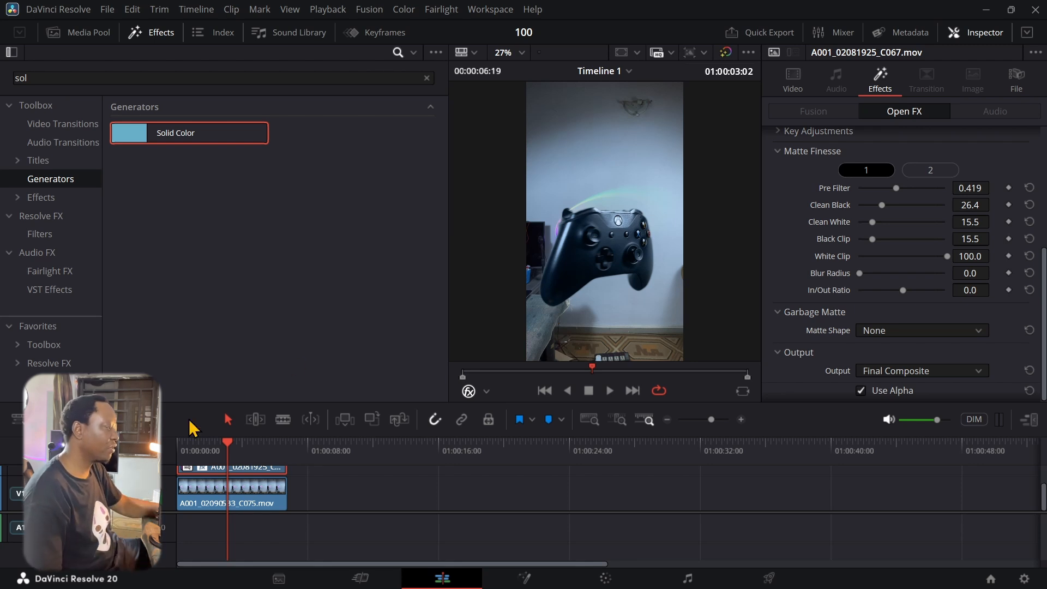
{"action": "mouse_move", "coordinate": [230, 451]}
{"action": "left_mouse_down"}
{"action": "mouse_move", "coordinate": [273, 451]}
{"action": "mouse_move", "coordinate": [210, 450]}
{"action": "left_mouse_up"}
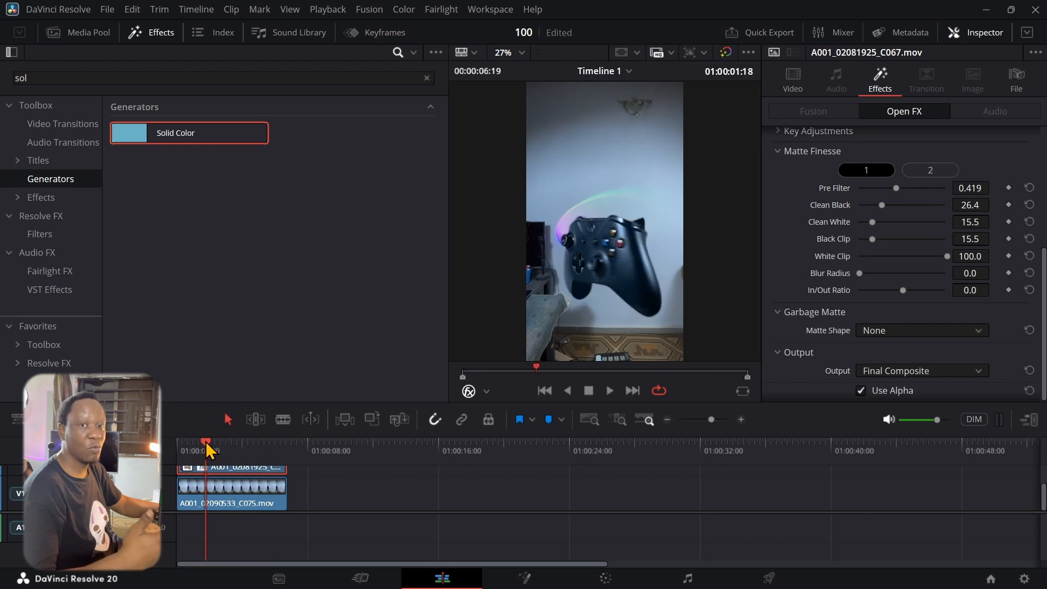